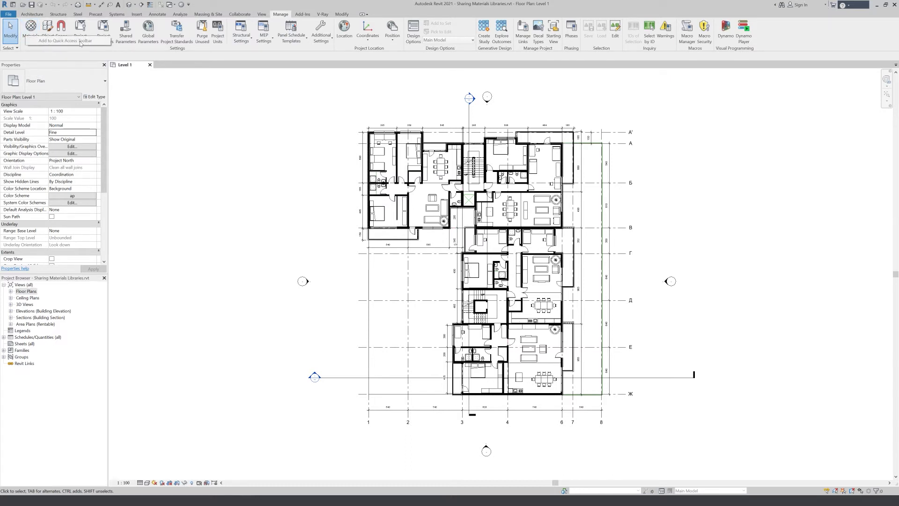
- Open the project materials and browse the AEC Materials library's Metal and Gas categories
click(30, 31)
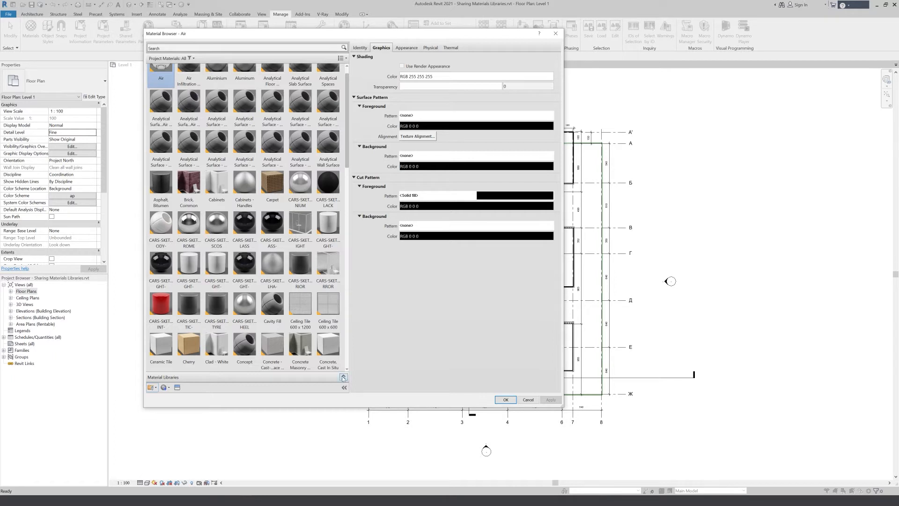
click(343, 377)
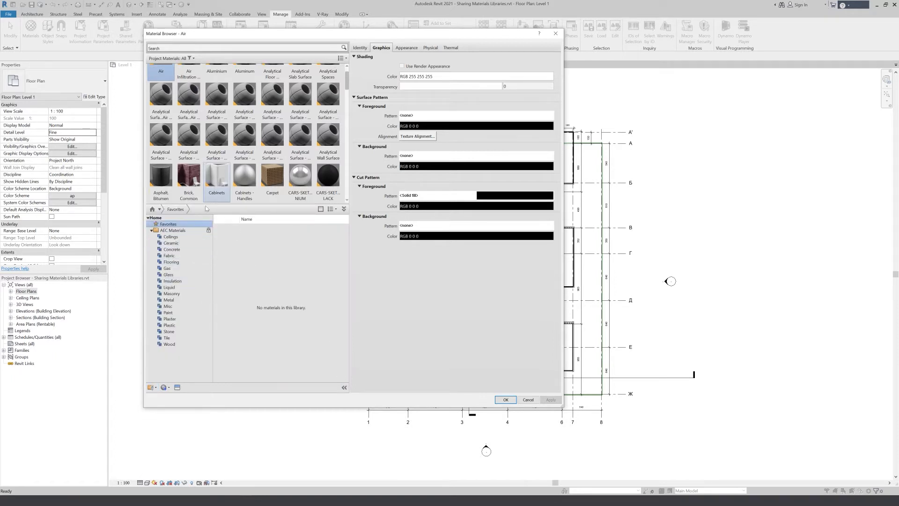
click(169, 300)
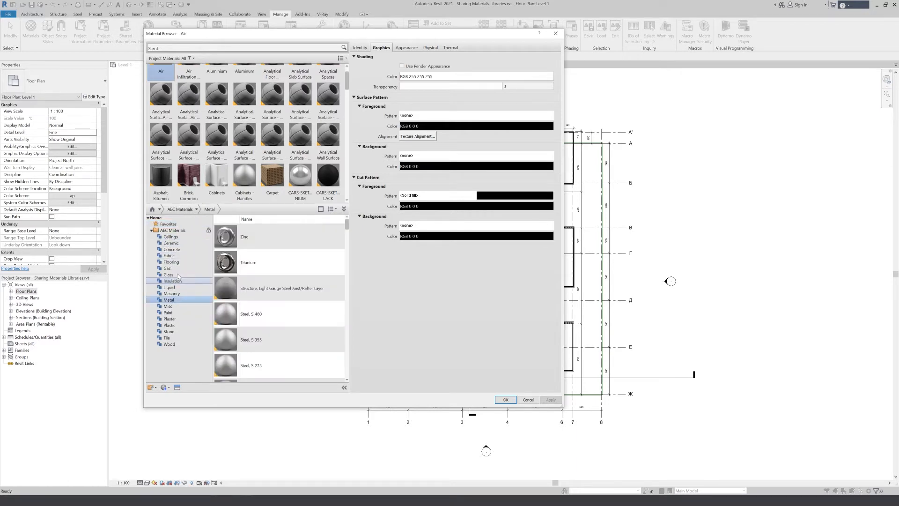
click(167, 268)
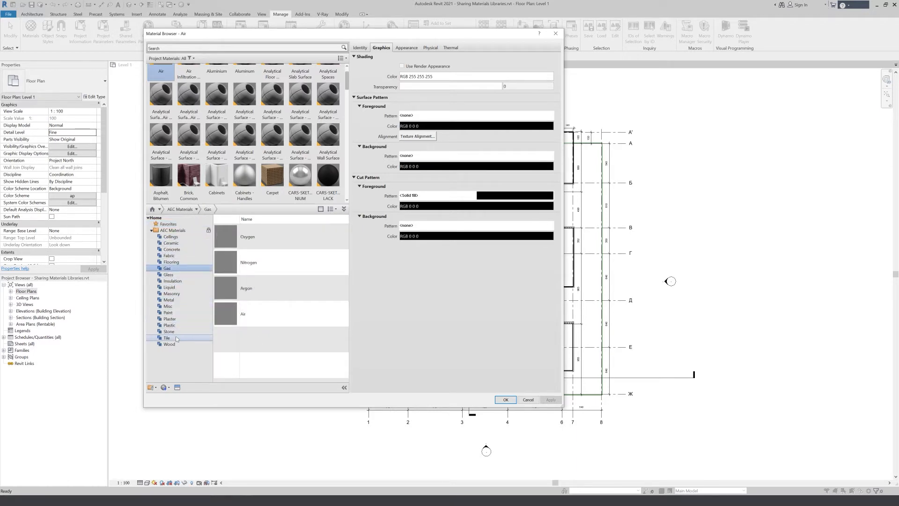
click(160, 219)
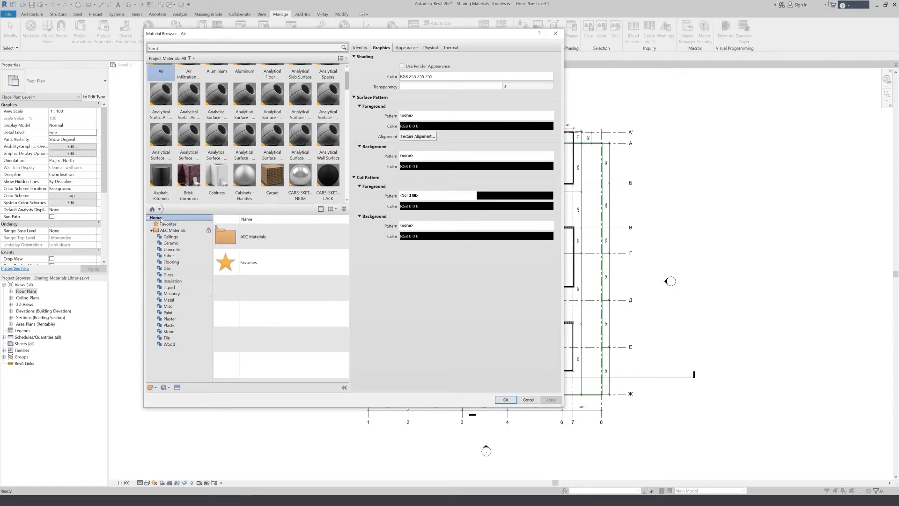
- Create a new material library named 01-Materials, saved in the Documents folder
click(155, 388)
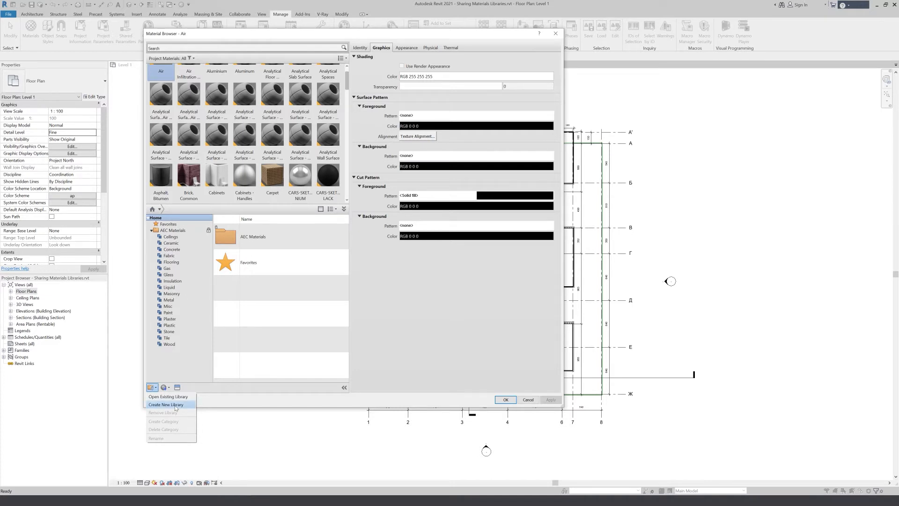
click(176, 406)
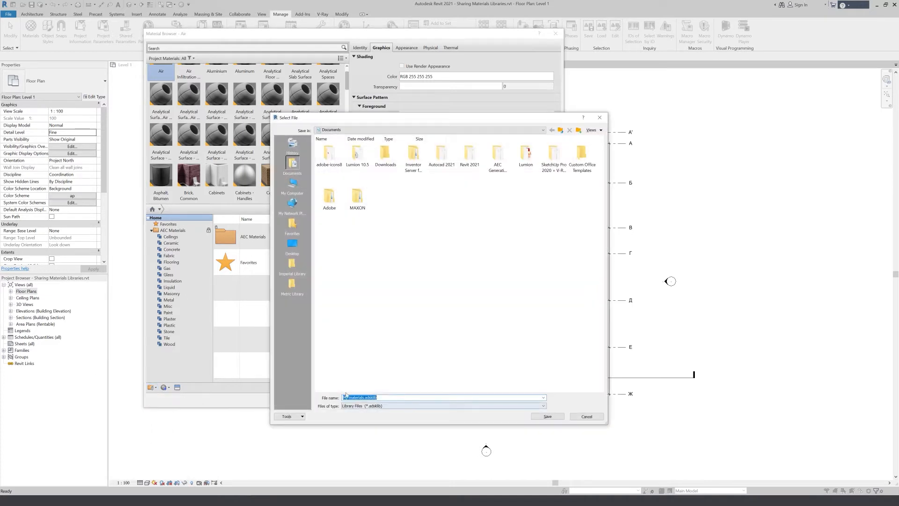
click(293, 246)
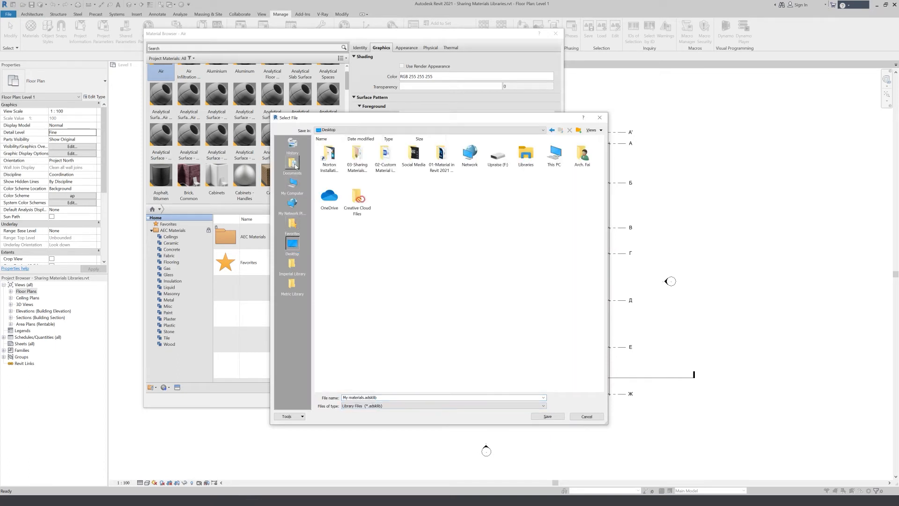
click(294, 165)
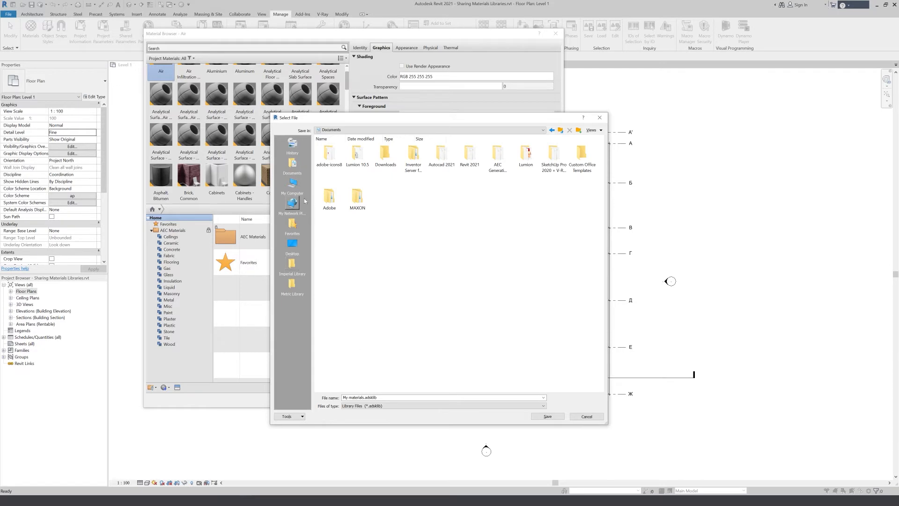
click(378, 397)
text(01-mA)
key(BackSpace)
key(BackSpace)
text(Materials)
click(547, 416)
click(159, 362)
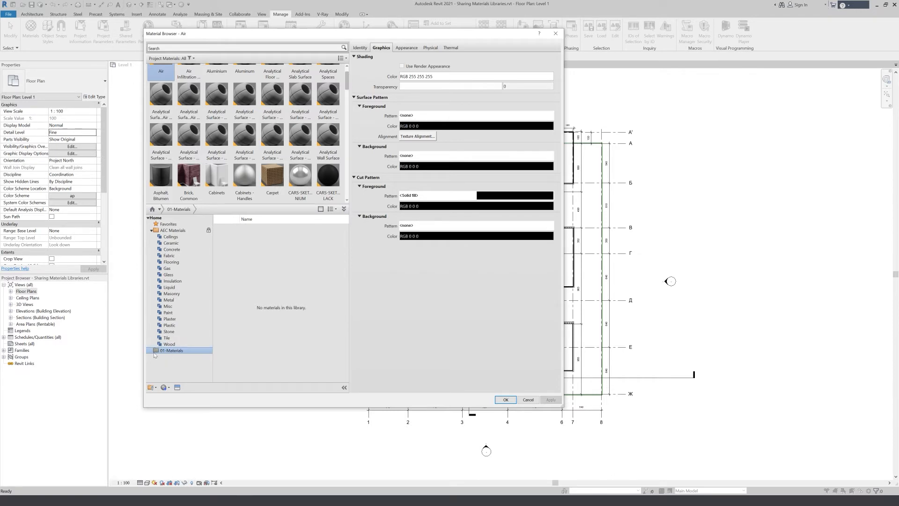
- Create three new categories in the 01-Materials library
click(151, 388)
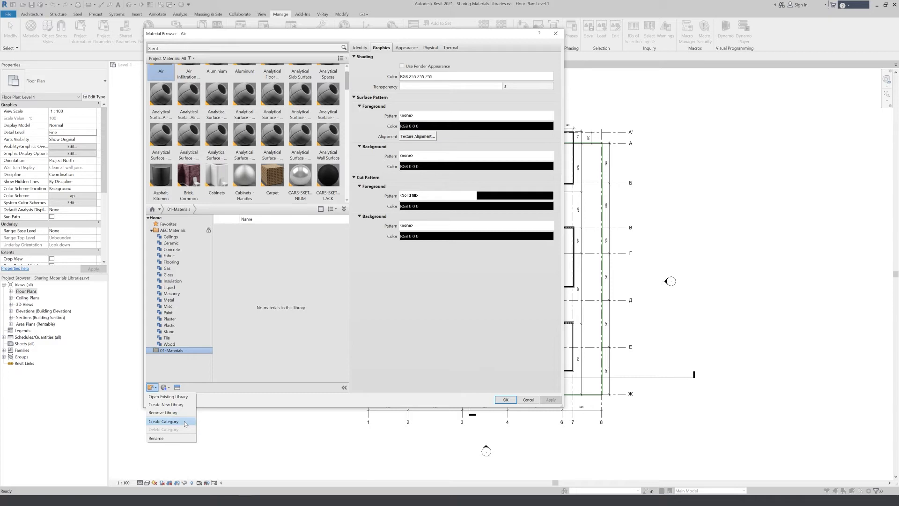
click(186, 424)
click(165, 388)
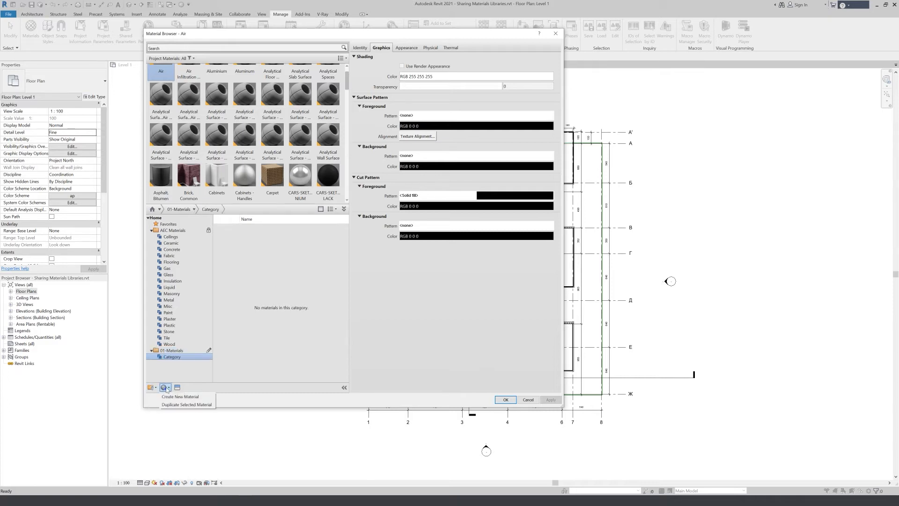
click(152, 387)
click(152, 388)
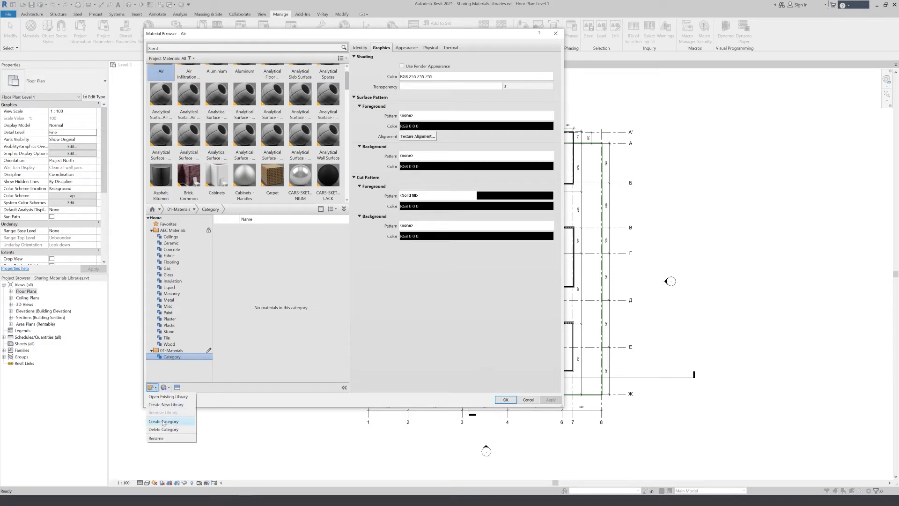
click(167, 423)
click(151, 388)
click(163, 421)
- Rename the first category of the 01-Materials library as Wood
click(154, 388)
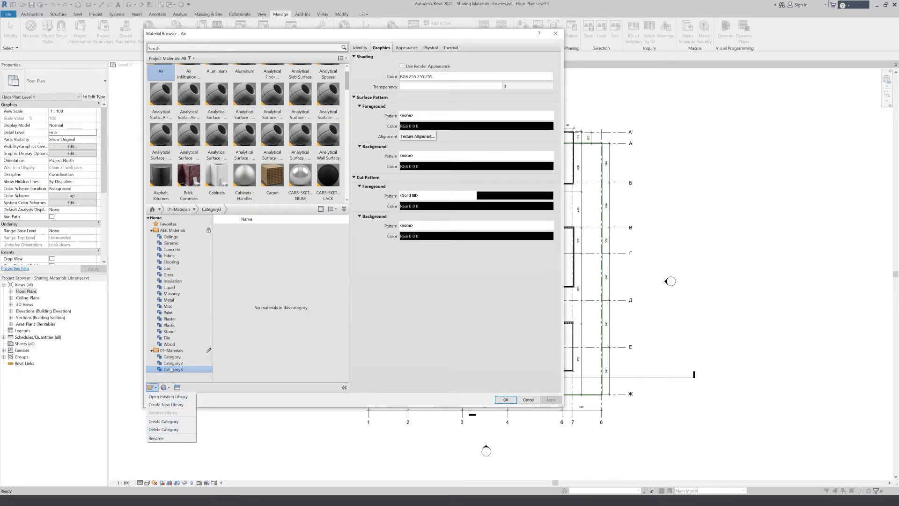
click(178, 368)
click(177, 358)
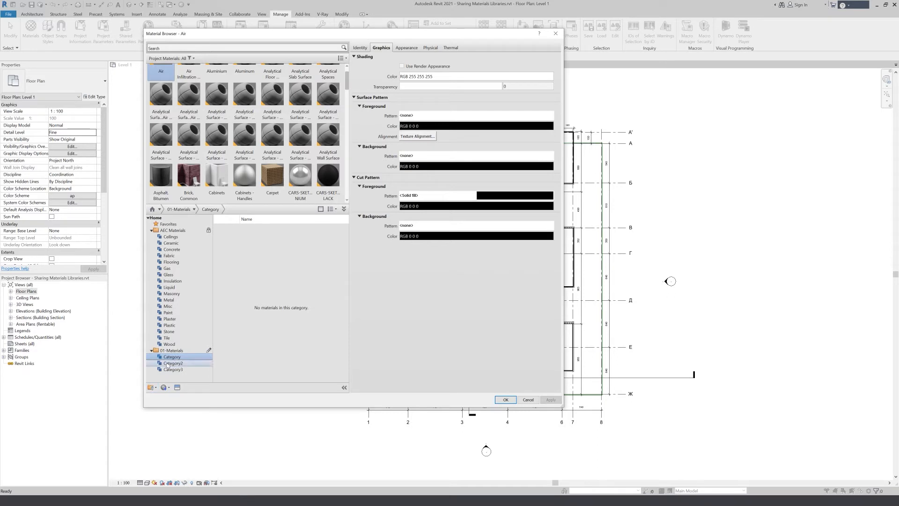
click(165, 387)
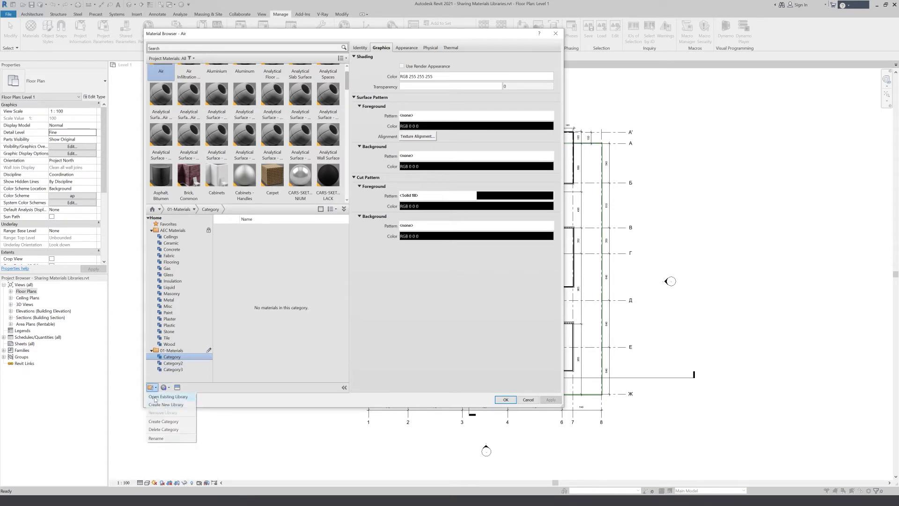
click(172, 438)
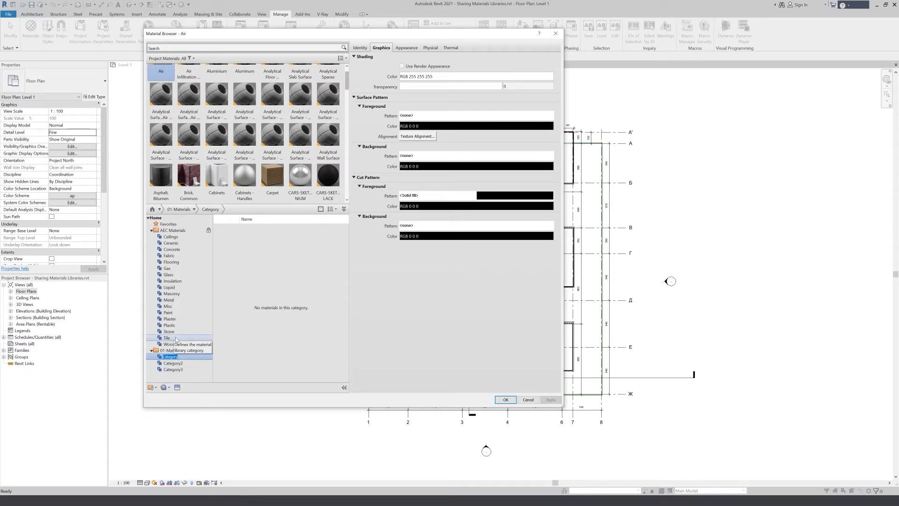
text(Wood)
key(Return)
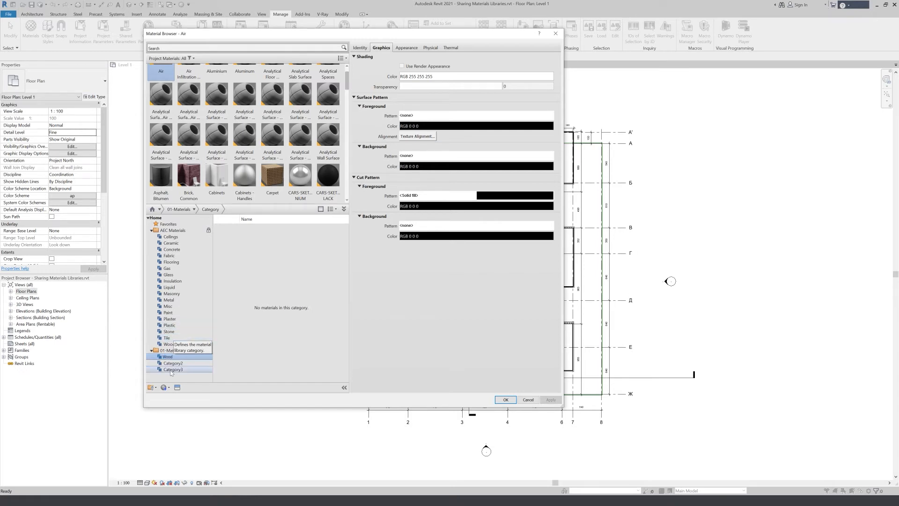
- Rename Category3 of the 01-Materials library as Glass
click(153, 387)
click(178, 399)
text(glass)
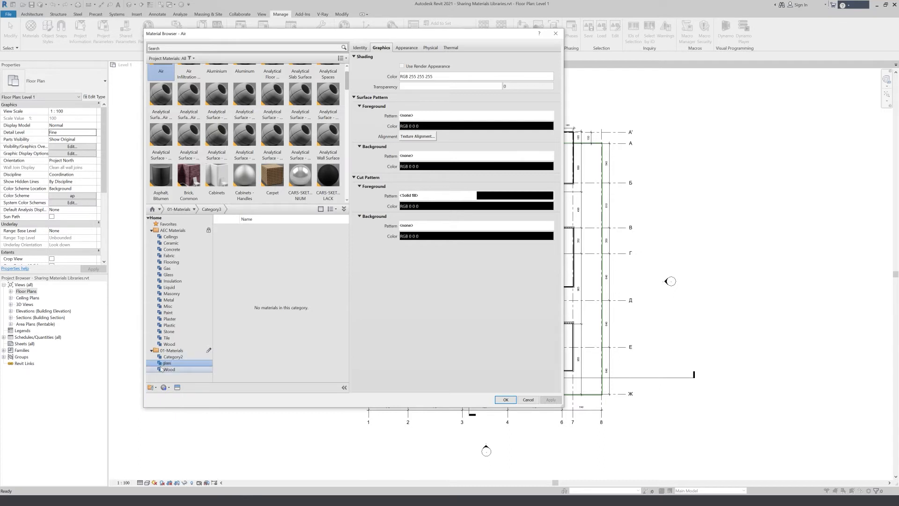
key(Return)
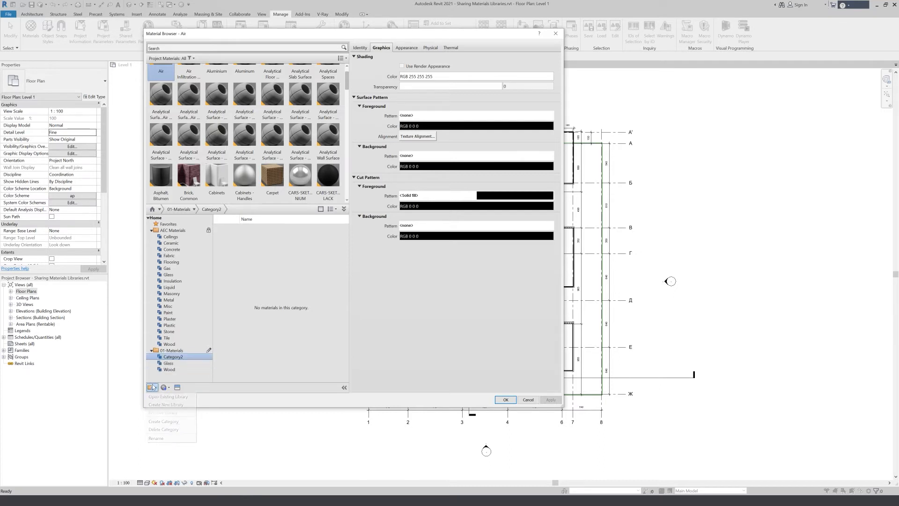
- Rename Category2 of the 01-Materials library as Concrete
click(152, 385)
click(159, 438)
text(Concrete)
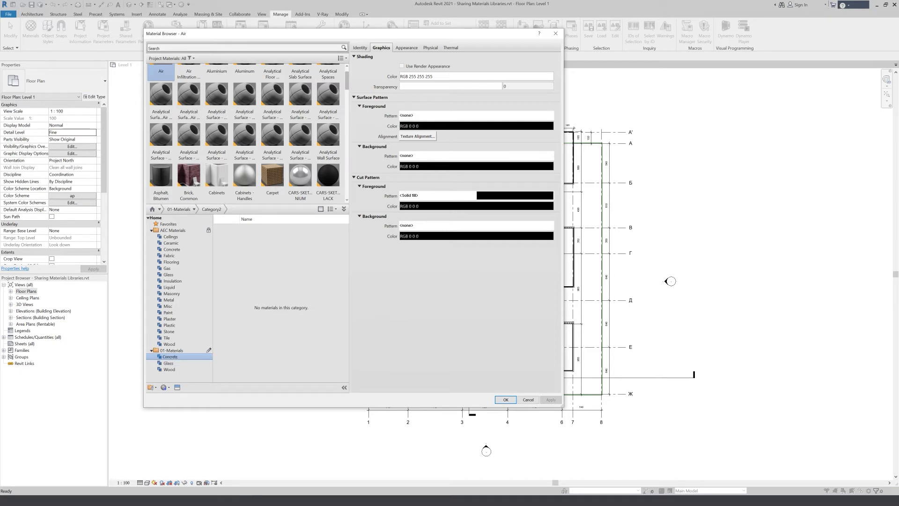
click(184, 351)
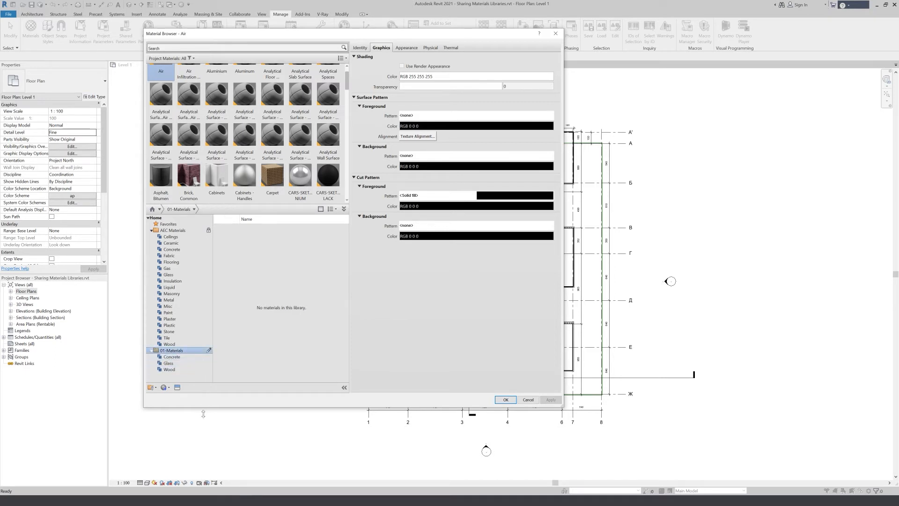
- Enlarge the Material Browser, then search for "conc" and select the Concrete Masonry Units project material
drag(203, 414, 209, 453)
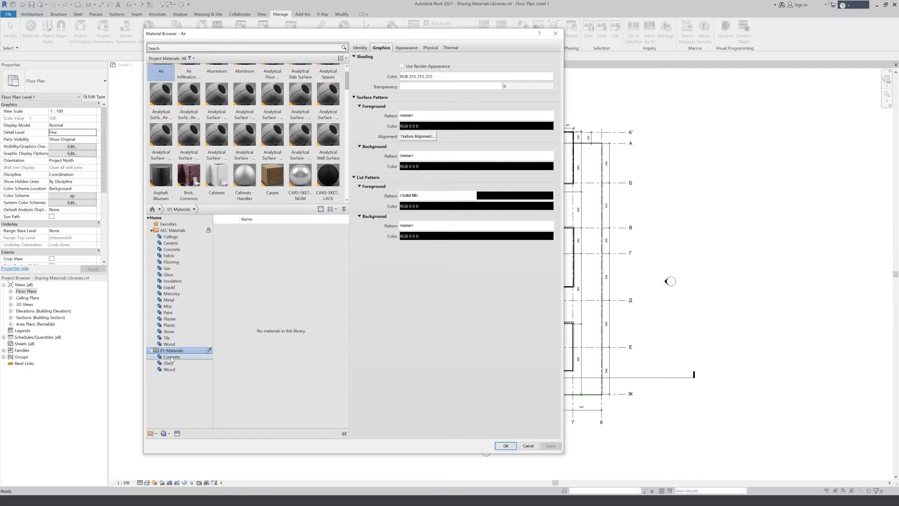
click(172, 357)
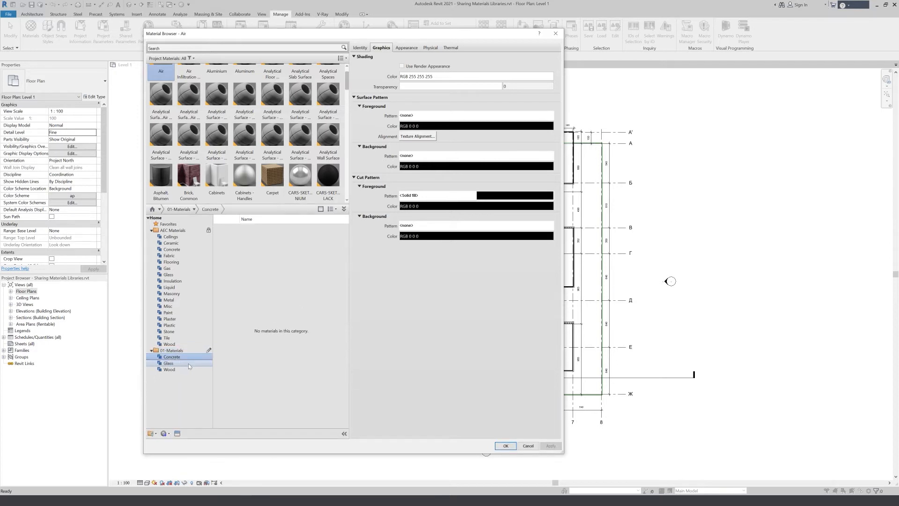
click(187, 48)
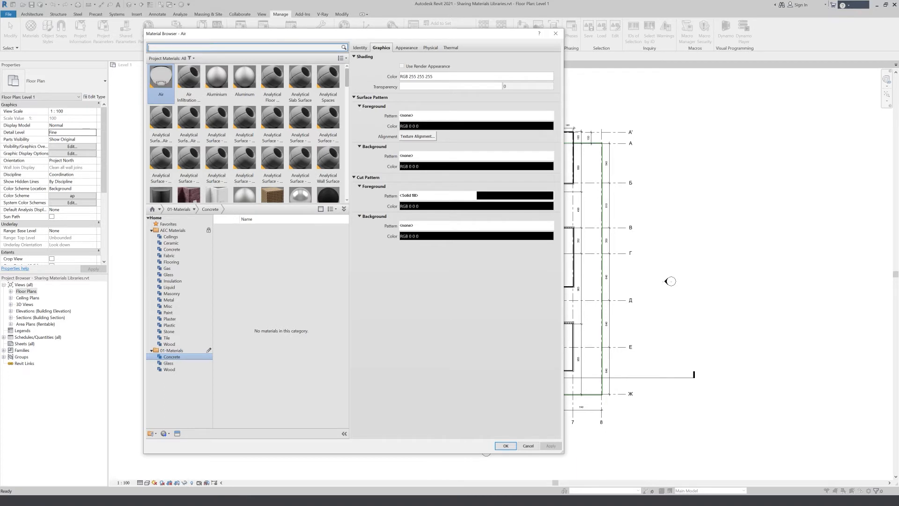
text(conc)
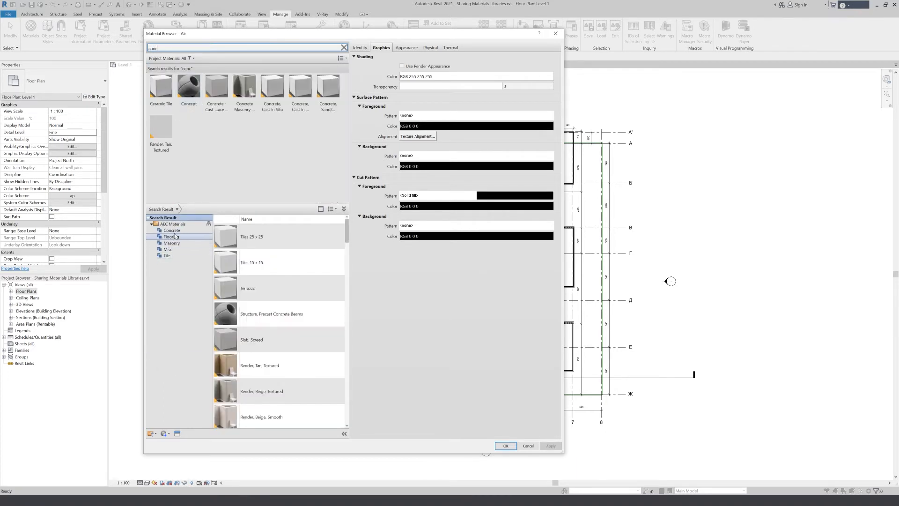
click(151, 225)
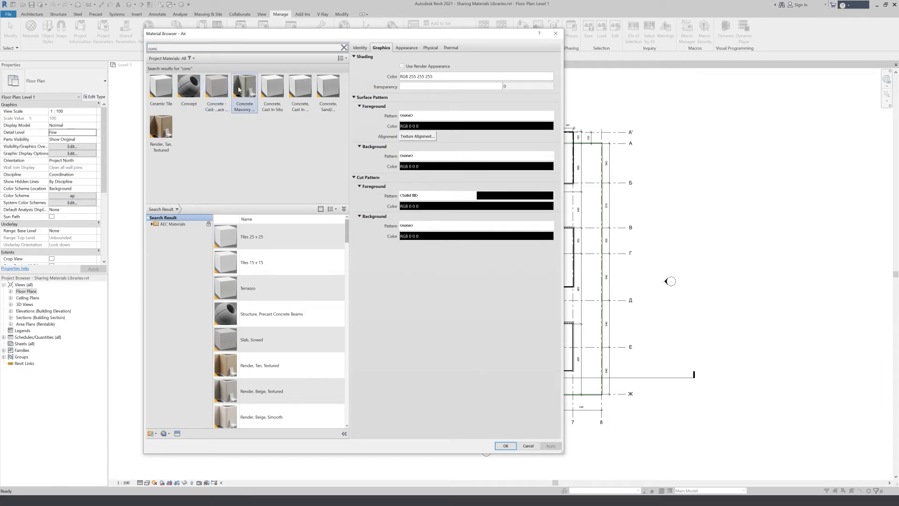
click(244, 87)
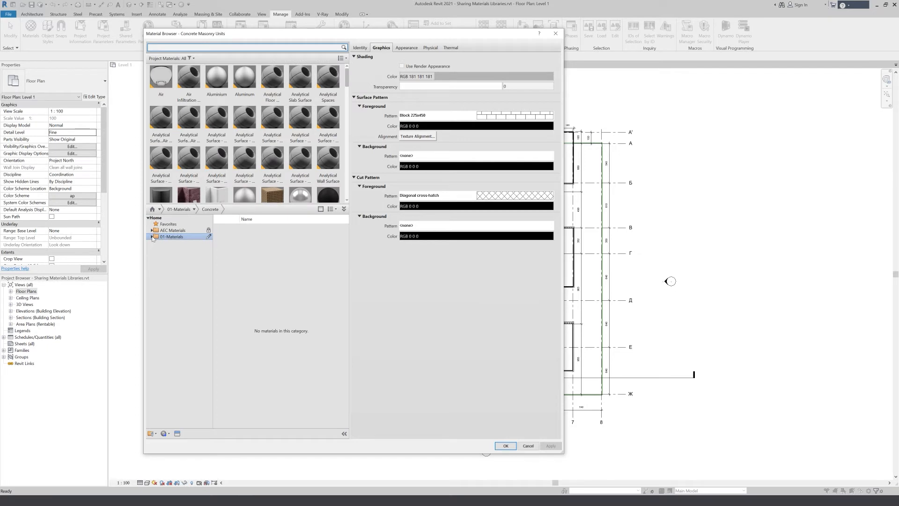
- Add the Concrete Masonry Units and Cast-in-Place Concrete project materials to the Concrete category of 01-Materials
click(152, 236)
drag(347, 72, 349, 112)
drag(306, 150, 198, 245)
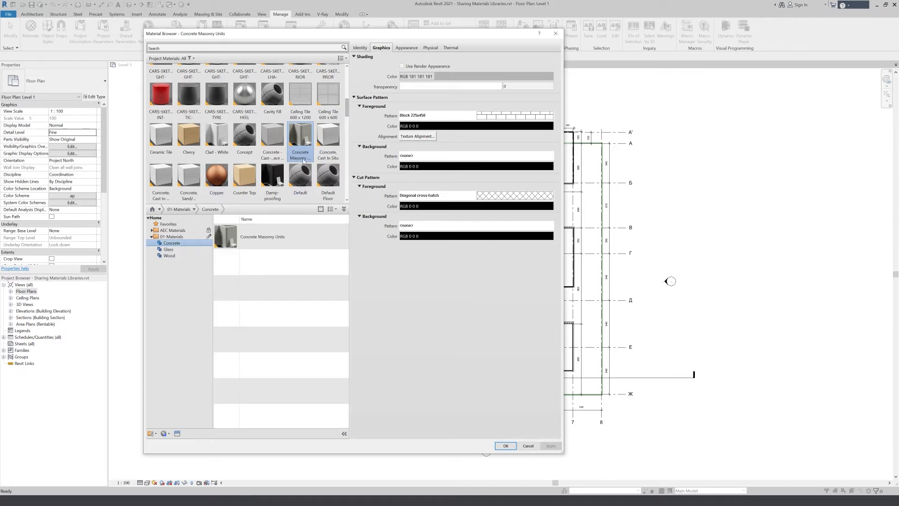
click(271, 137)
drag(272, 136, 199, 243)
- Search for "glass", add the AEC library's Mirror material to the project, and clear the search
click(207, 249)
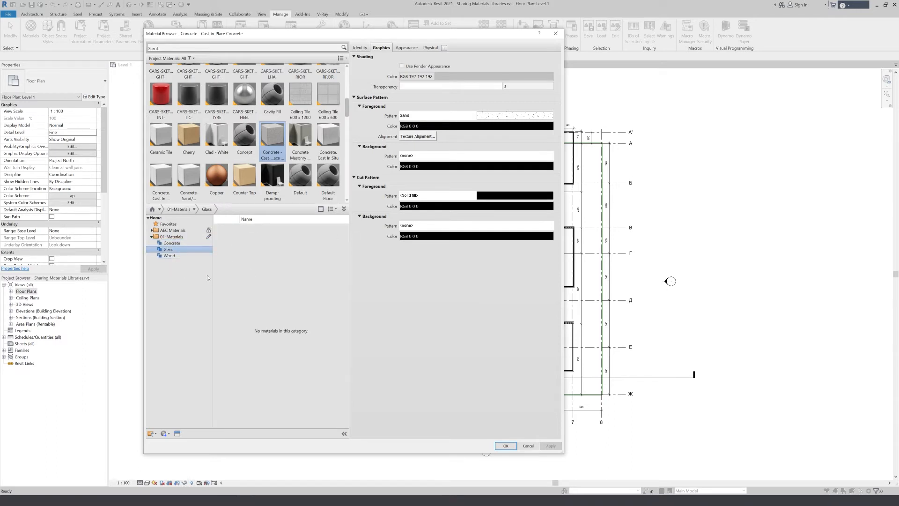
scroll(197, 140, up, 1)
click(243, 47)
text(glass)
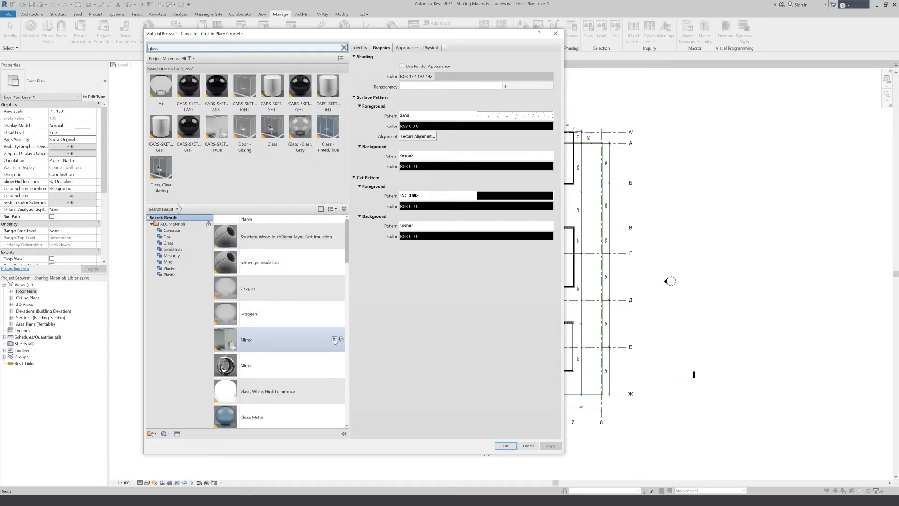
click(334, 340)
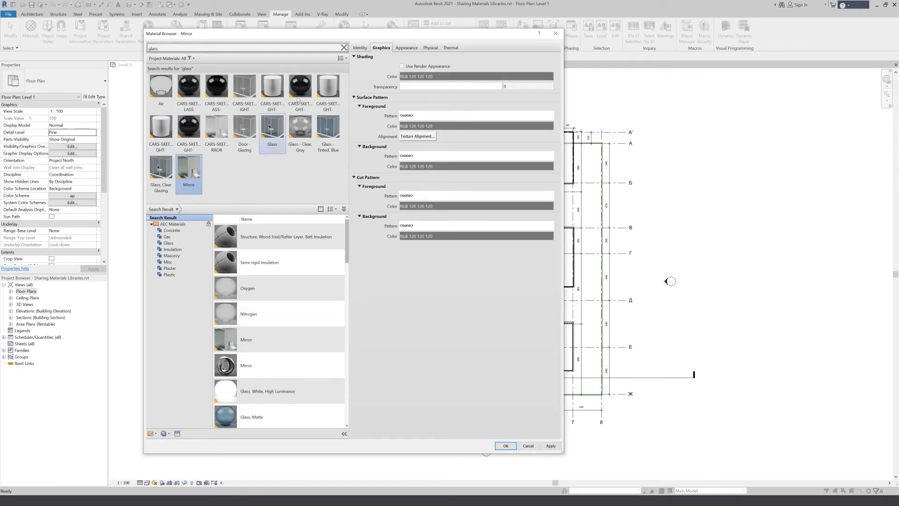
click(344, 47)
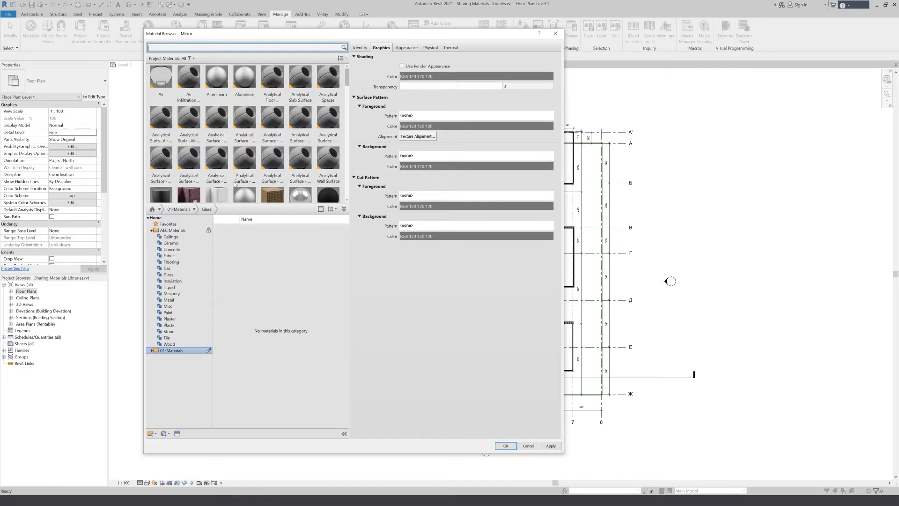
- Add the Mirror project material to the Glass category of the 01-Materials library
scroll(242, 188, down, 1)
scroll(345, 70, up, 1)
drag(348, 77, 348, 162)
mouse_move(161, 99)
mouse_down()
mouse_move(172, 310)
mouse_move(234, 347)
mouse_move(258, 203)
mouse_move(158, 100)
mouse_up()
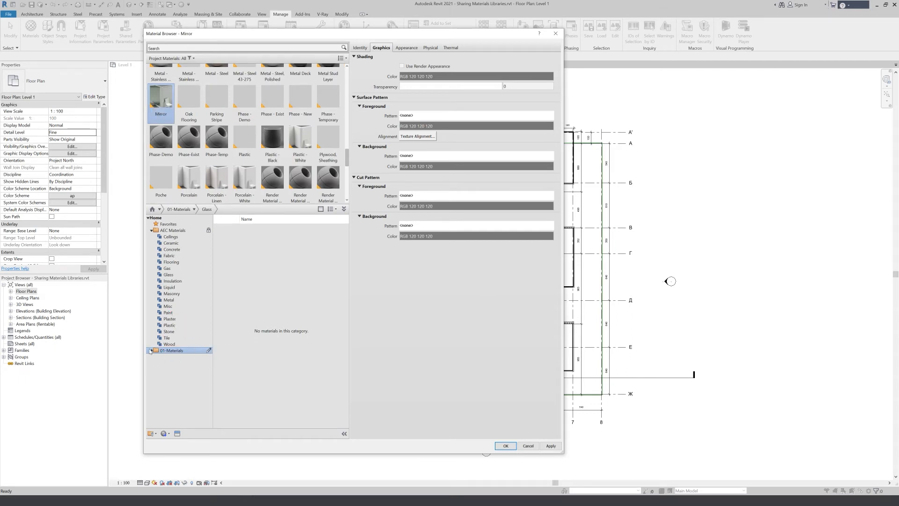
click(152, 352)
click(151, 352)
click(168, 363)
drag(161, 96, 276, 310)
scroll(216, 136, up, 1)
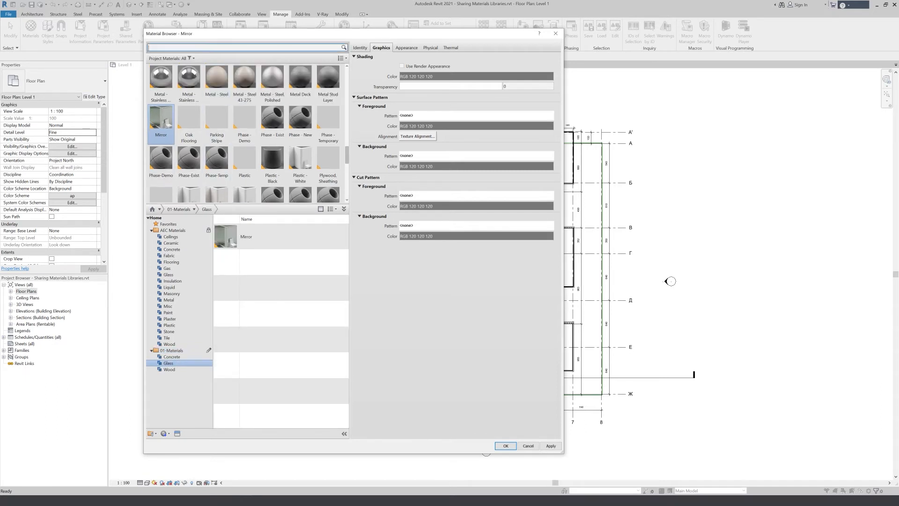
- Search for "glass" and add the Glass - Tinted, Blue project material to the Glass category of 01-Materials
text(glass)
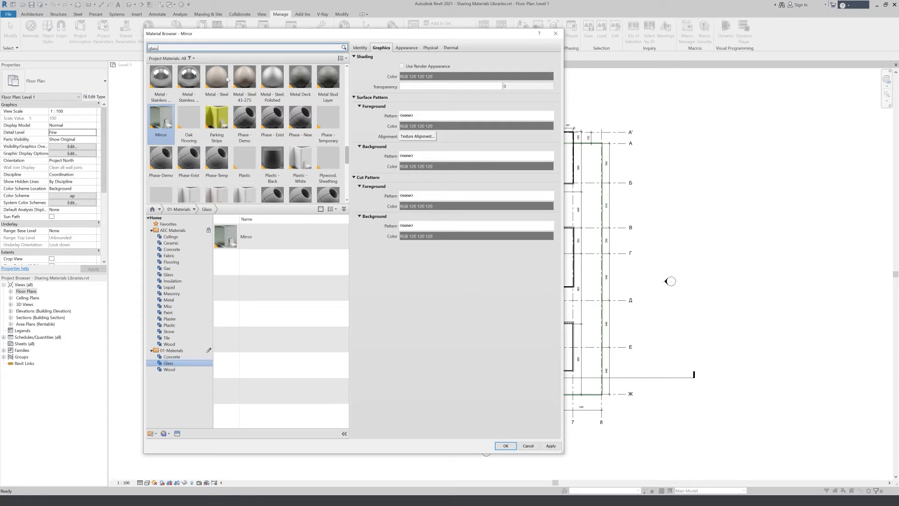
drag(328, 133, 260, 295)
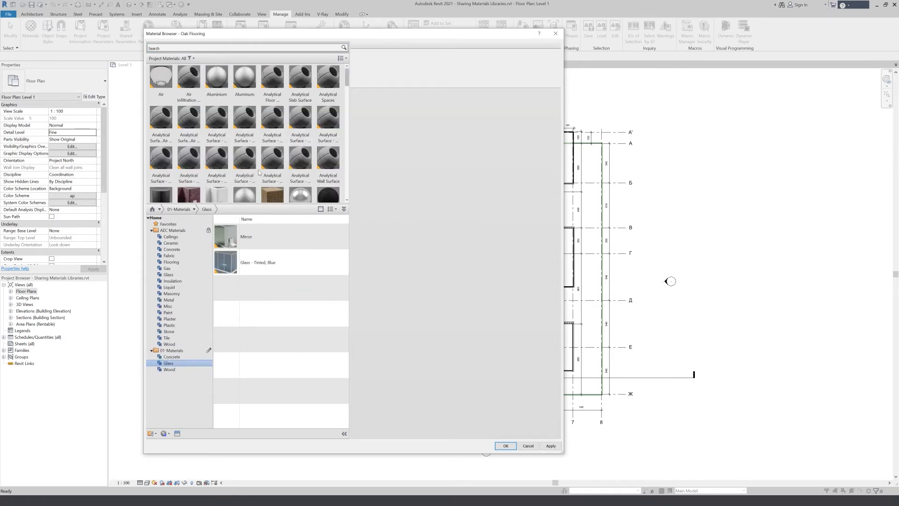
- Search for "wood", add the AEC library's Wood Shake material to the project, and clear the search
click(187, 47)
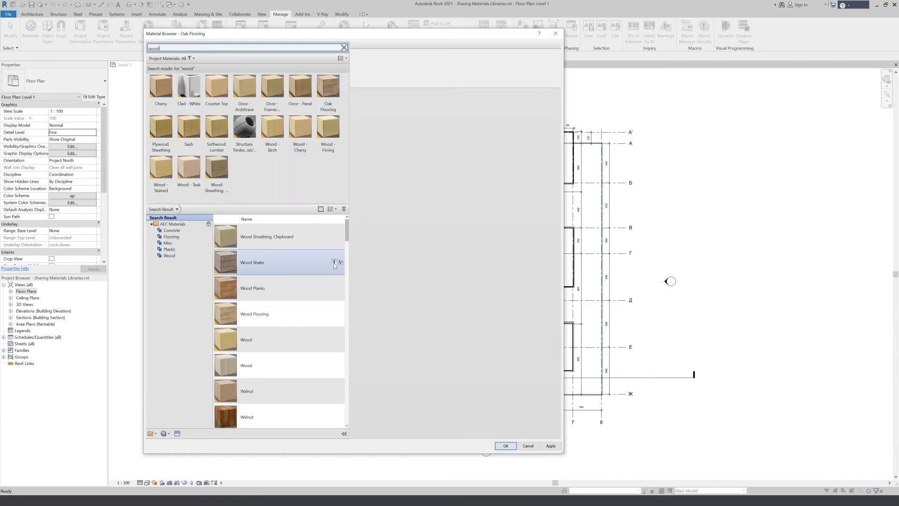
click(334, 263)
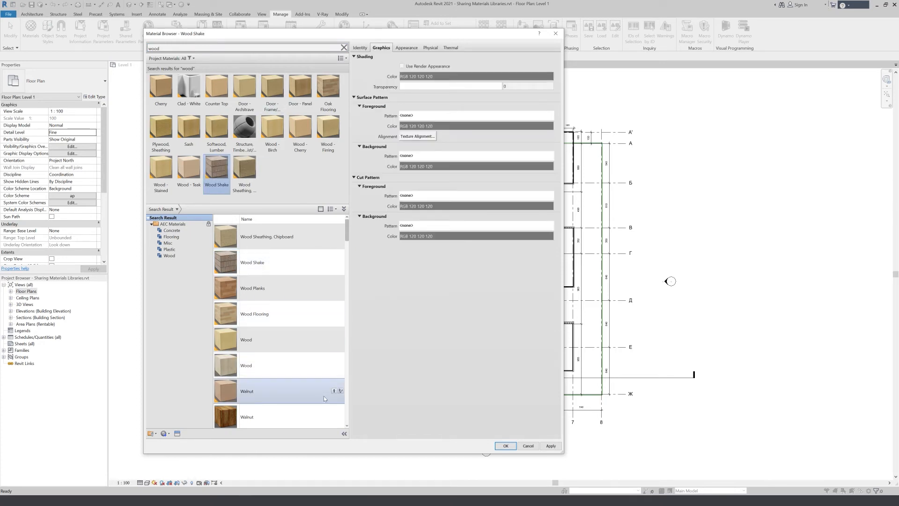
click(344, 47)
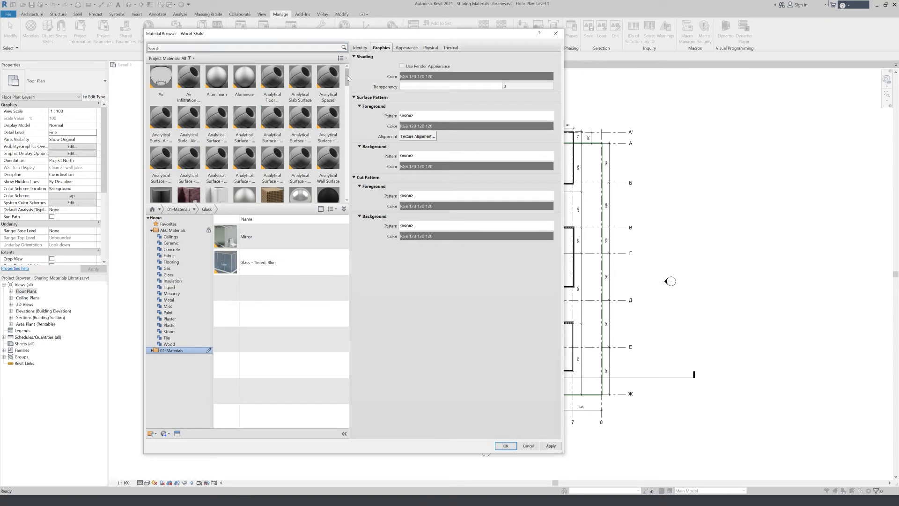
- Add the Wood Shake, Wood - Cherry and Wood Sheathing, Chipboard project materials to the Wood category of 01-Materials
drag(348, 78, 354, 193)
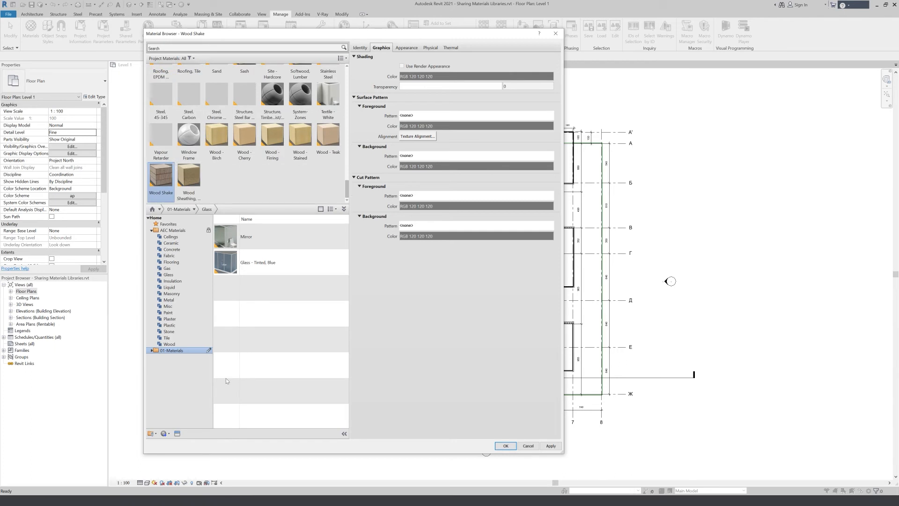
click(151, 351)
click(169, 369)
drag(161, 175, 294, 326)
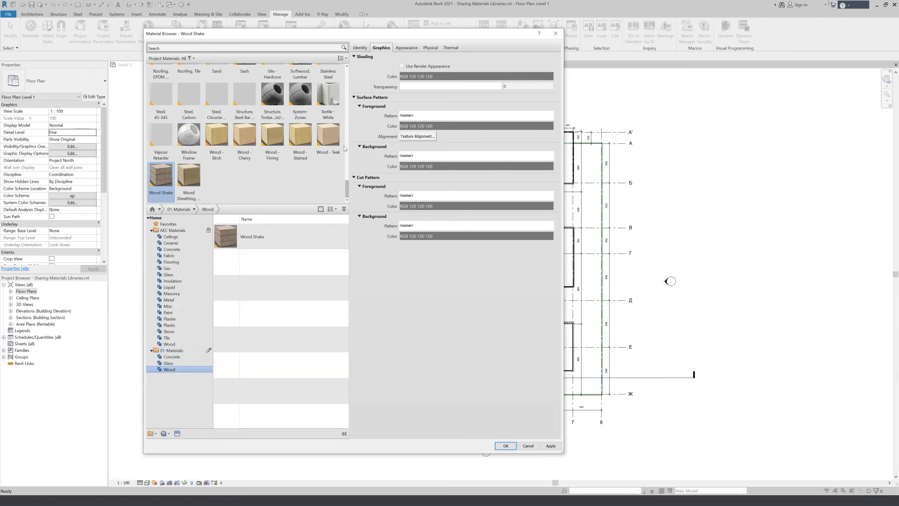
click(242, 140)
drag(248, 141, 280, 274)
drag(189, 180, 282, 288)
- Review the contents of the Glass, Concrete and Wood categories and of the whole 01-Materials library
click(177, 365)
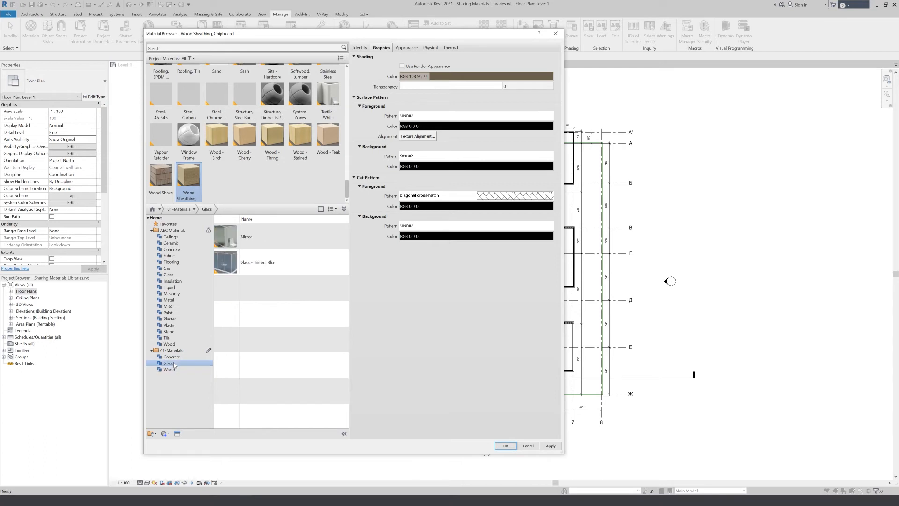
click(177, 358)
click(180, 369)
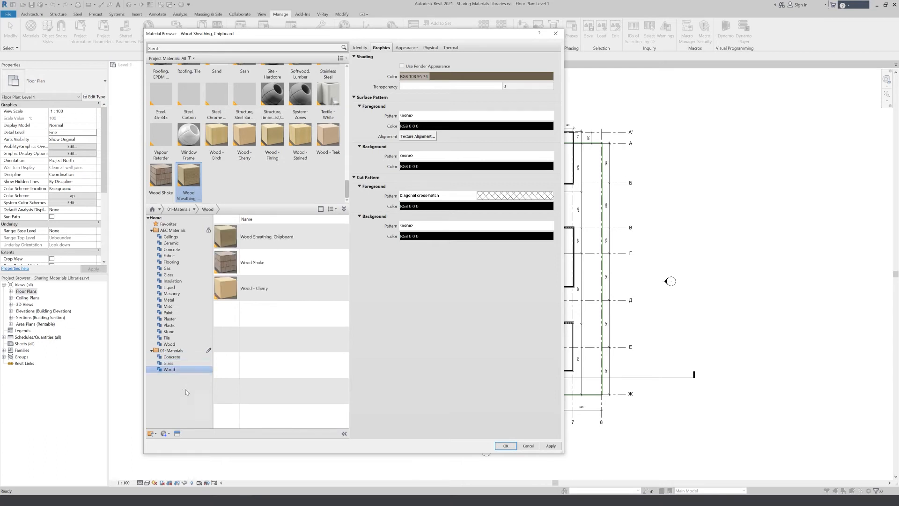
click(191, 351)
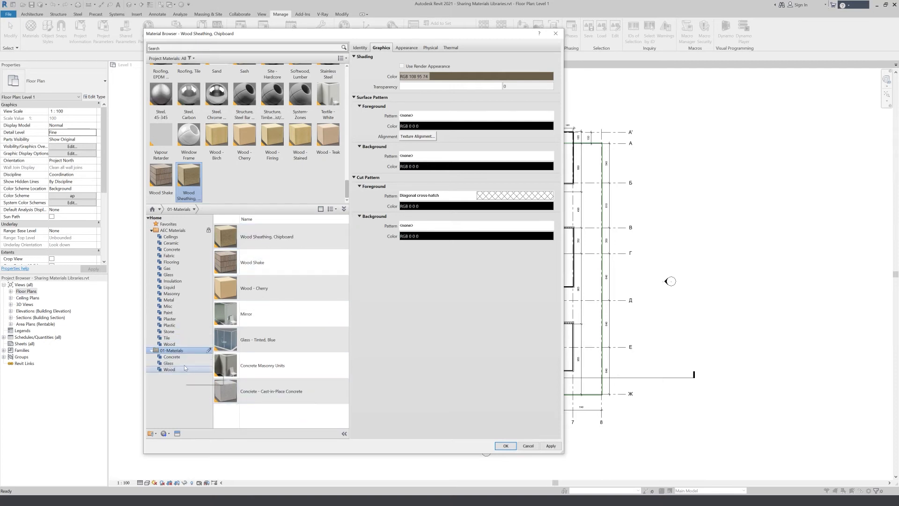
click(183, 369)
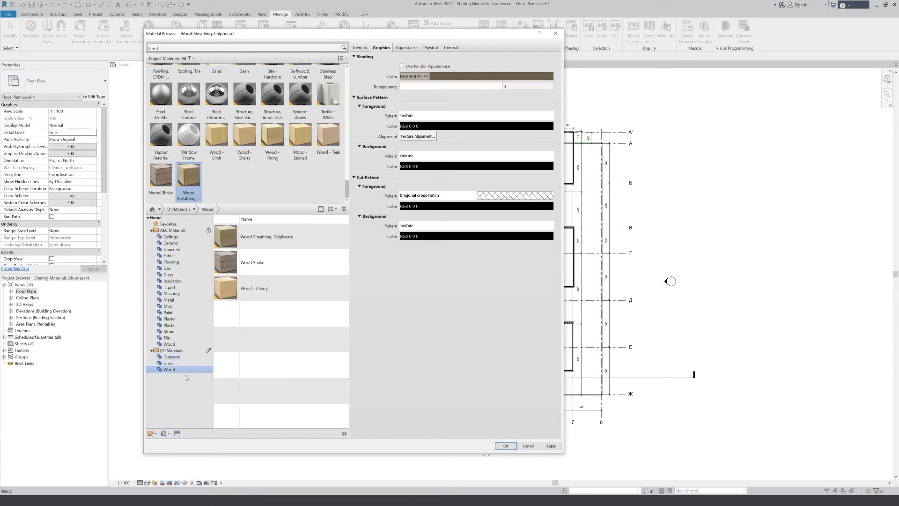
click(184, 351)
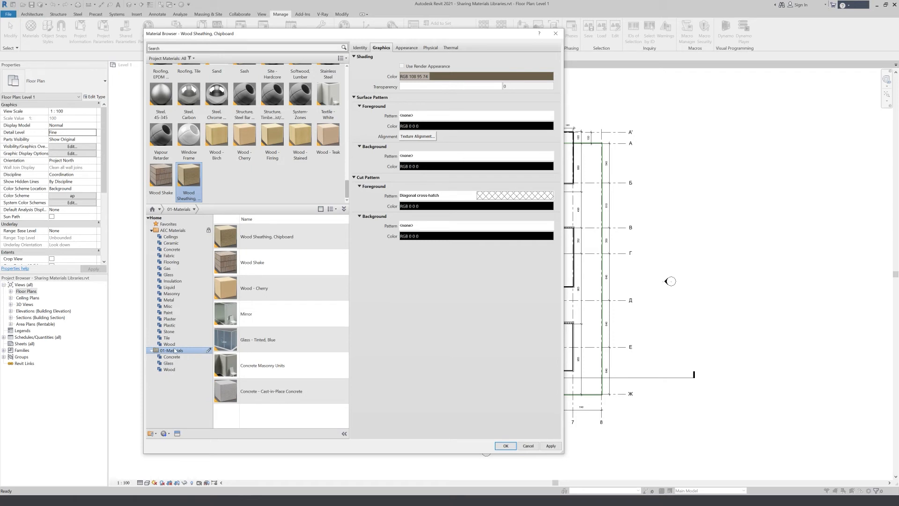
- Release the 01-Materials library and accept the Material Browser changes
right_click(200, 354)
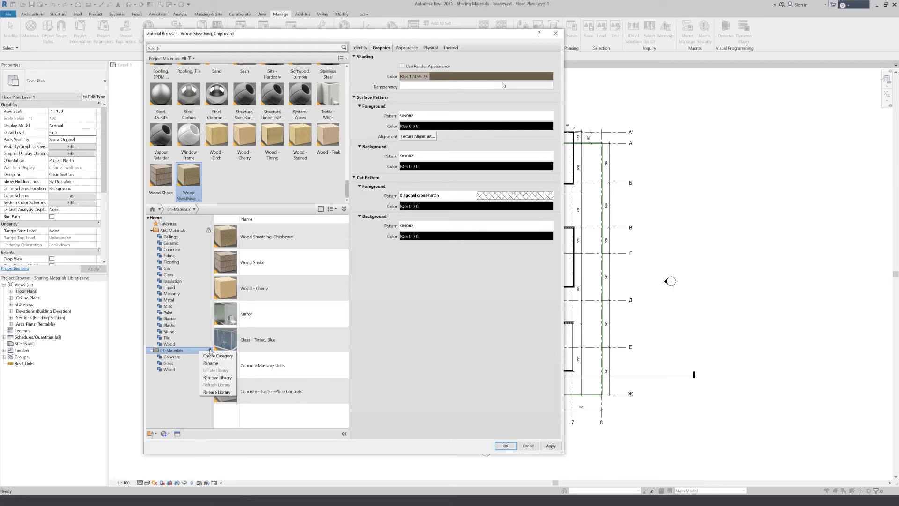
click(219, 392)
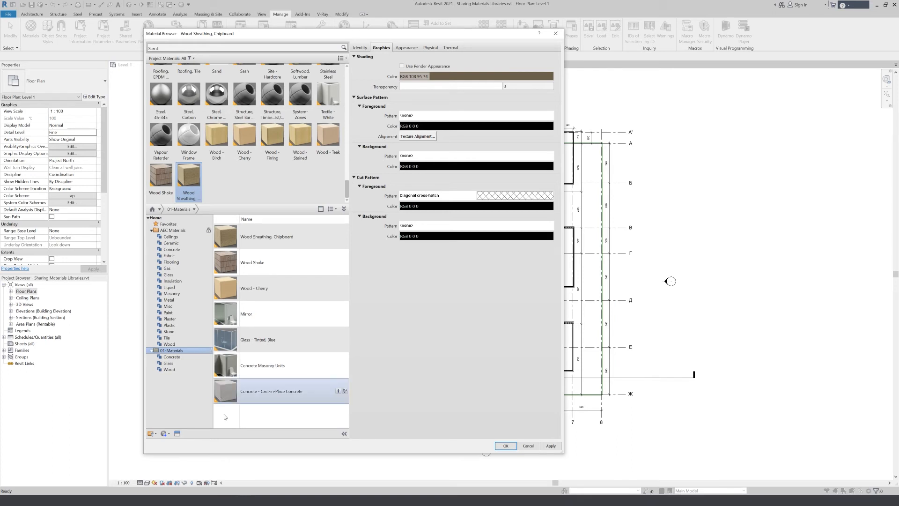
click(506, 446)
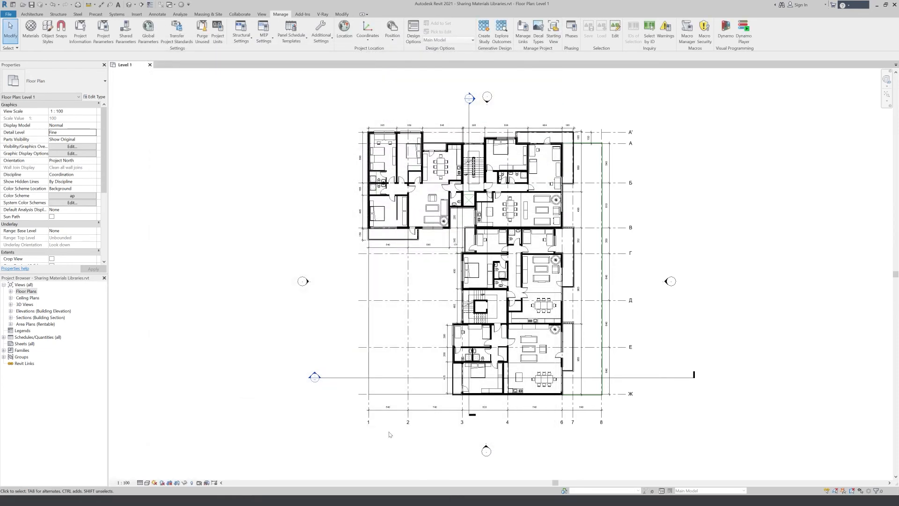
- Create a new project, choosing another template file in place of the Imperial-Construction Template
click(9, 14)
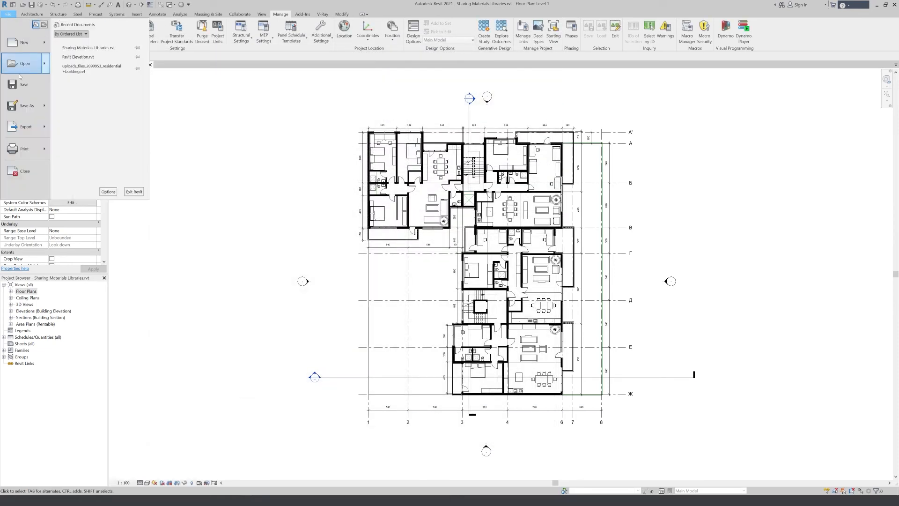
click(26, 43)
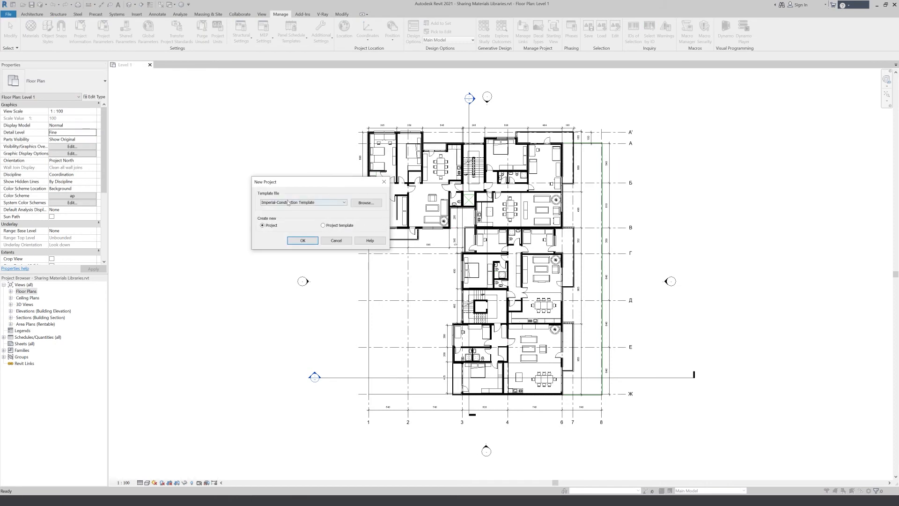
click(288, 203)
click(302, 234)
click(303, 241)
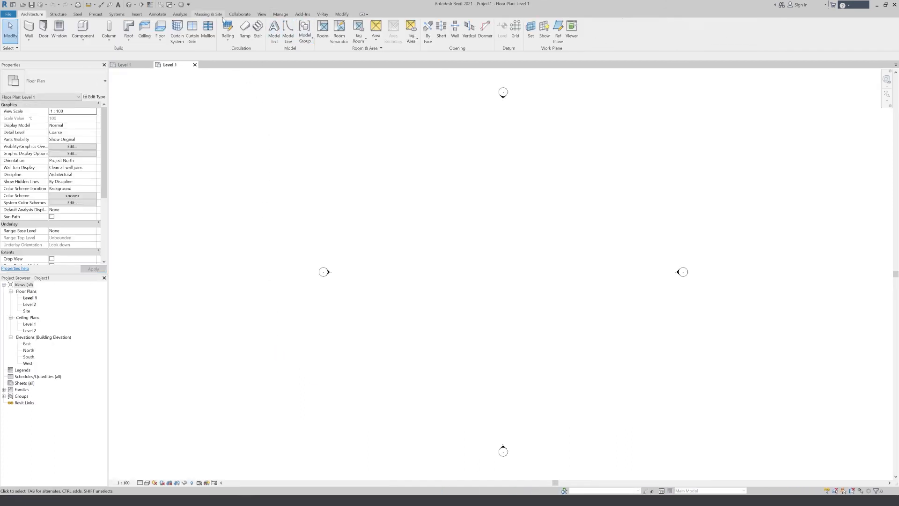
- Open the new project's Material Browser and check the contents of the 01-Materials library
click(281, 14)
click(30, 28)
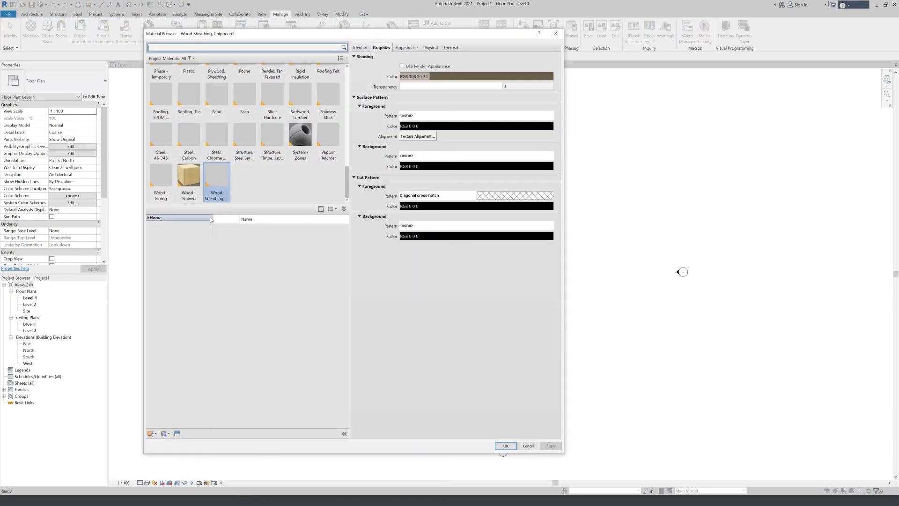
click(149, 218)
click(150, 236)
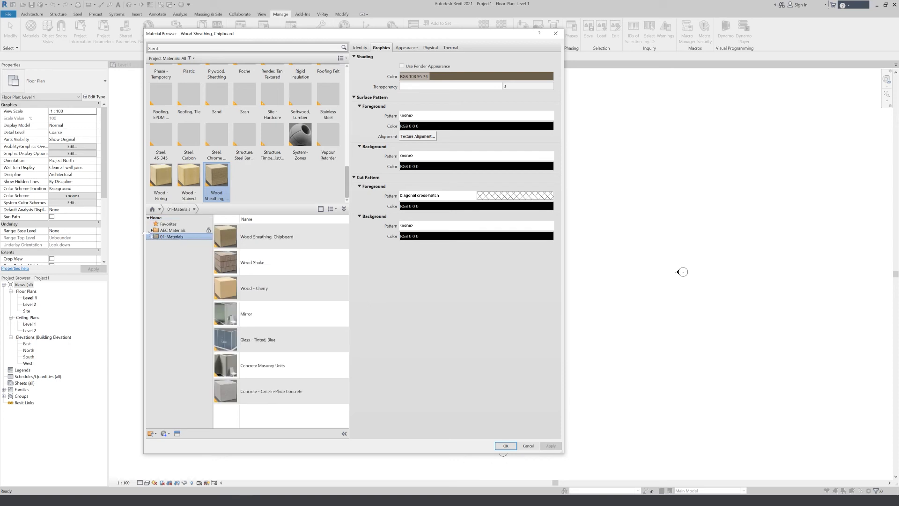
click(152, 236)
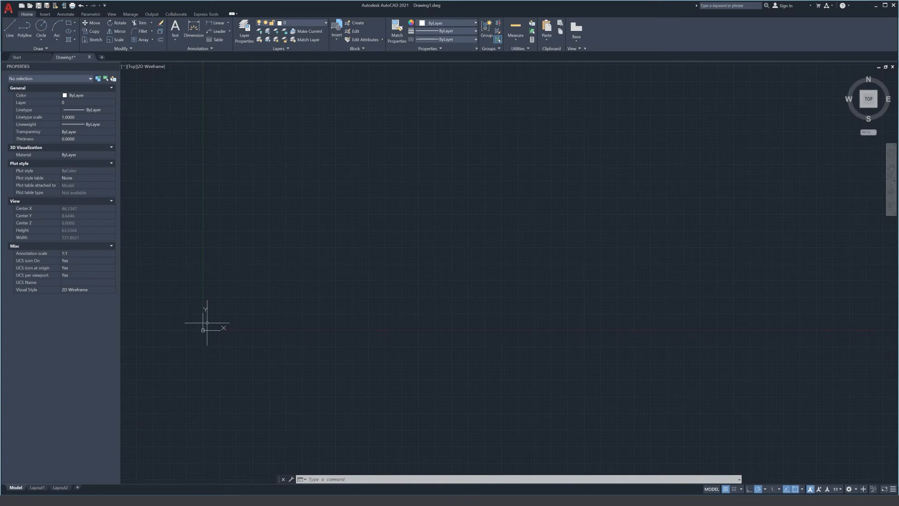
- Switch to AutoCAD, tilt the view to 3D, and draw a freehand solid box near the origin
mouse_move(874, 102)
mouse_down()
mouse_move(867, 79)
mouse_move(847, 468)
mouse_up()
text(box)
key(Return)
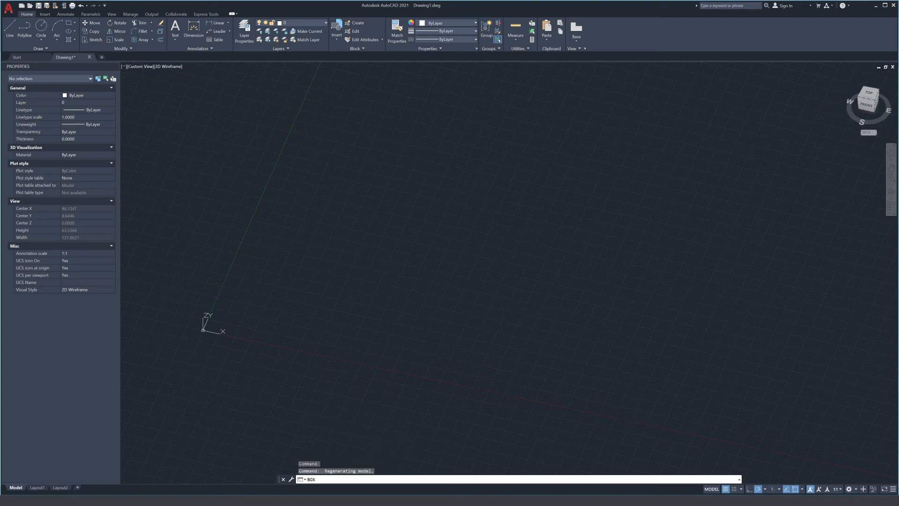
click(255, 300)
click(326, 350)
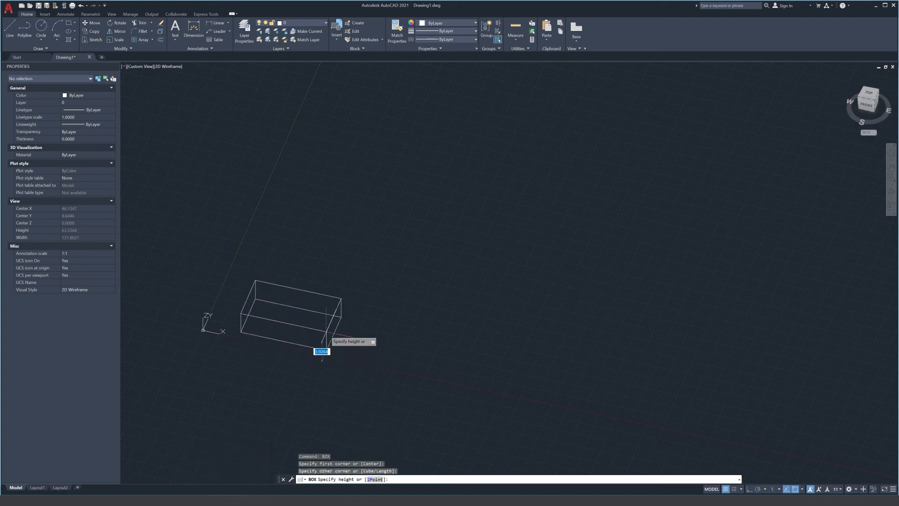
click(326, 323)
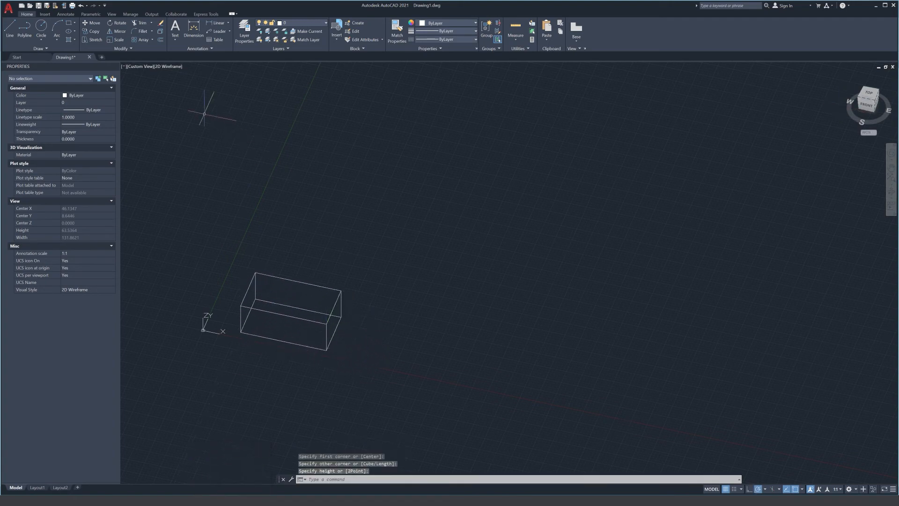
- Open the Visual Styles Manager and apply the Realistic visual style to the viewport
click(112, 15)
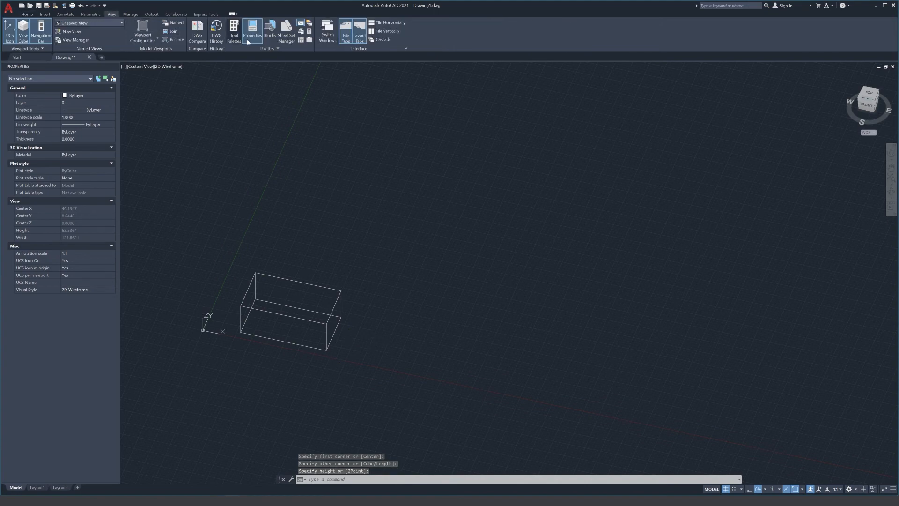
click(269, 49)
click(265, 74)
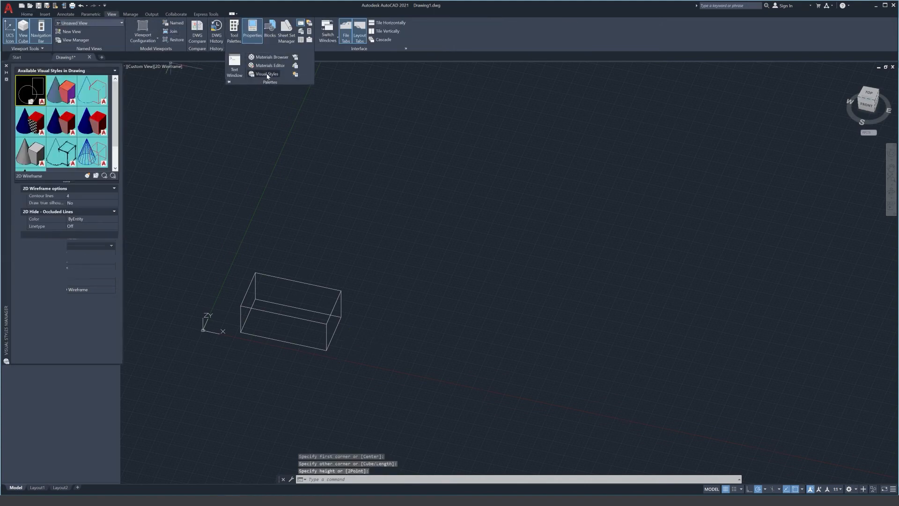
click(30, 121)
click(95, 177)
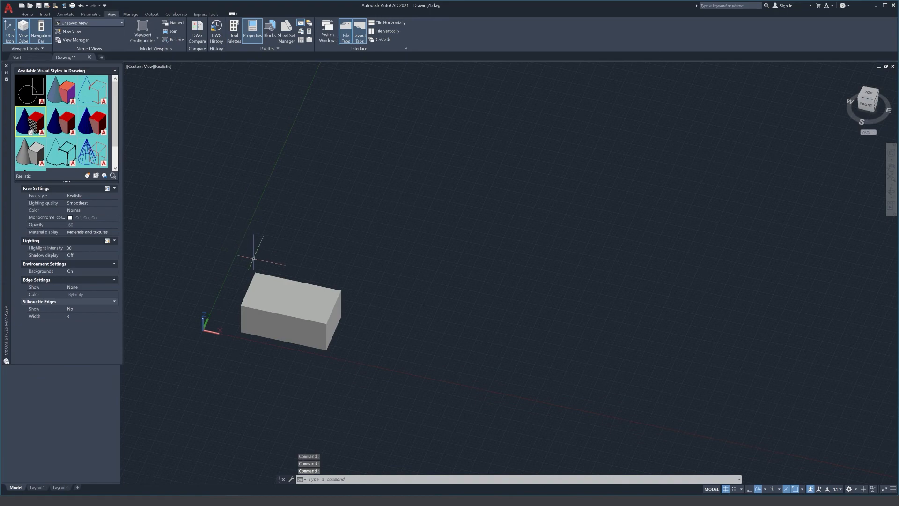
- Open the Materials Browser, move it away from the view cube, and enlarge it
click(275, 50)
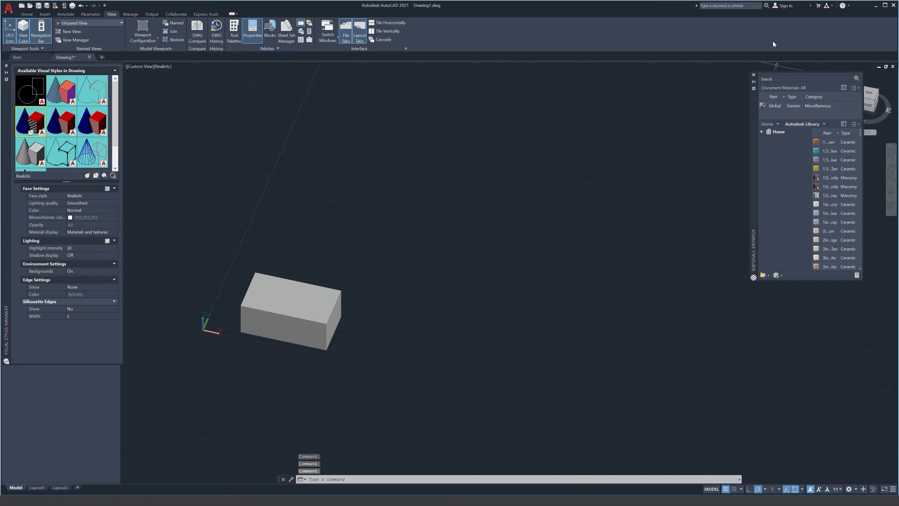
drag(752, 105, 591, 109)
mouse_move(703, 284)
mouse_down()
mouse_move(789, 308)
mouse_move(743, 287)
mouse_move(701, 286)
mouse_move(828, 339)
mouse_up()
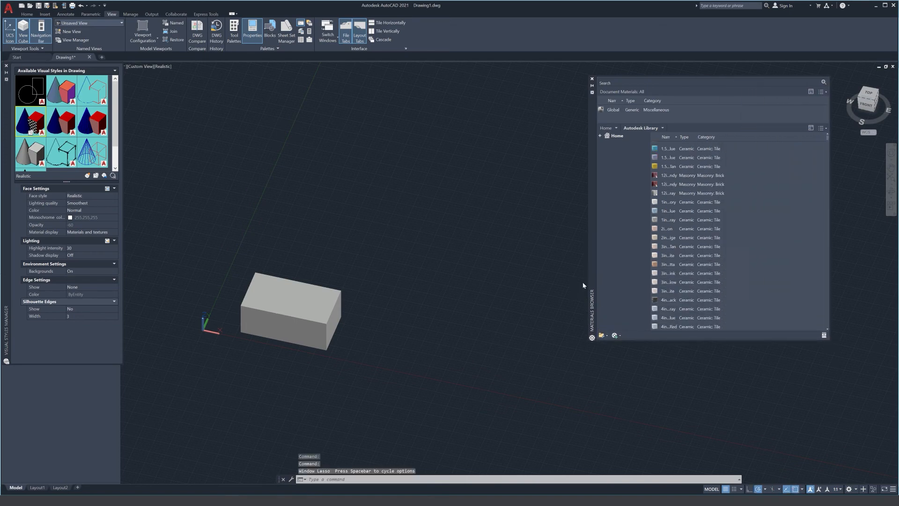
- Load the existing library file 01-Materials.adsklib from the Documents folder into the Materials Browser
click(607, 336)
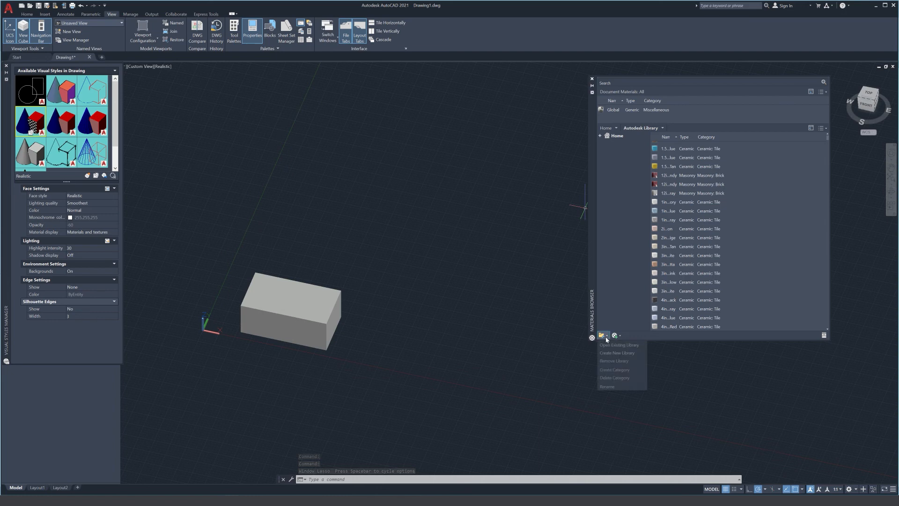
click(630, 347)
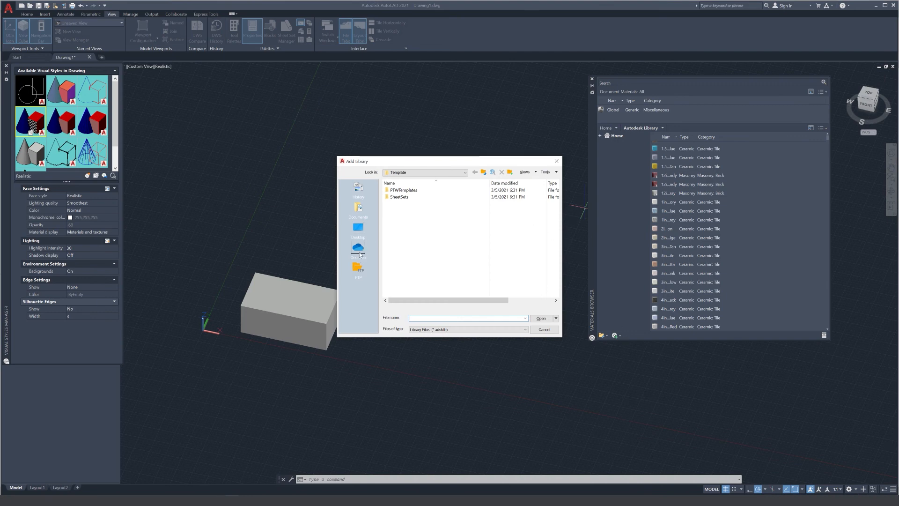
click(360, 212)
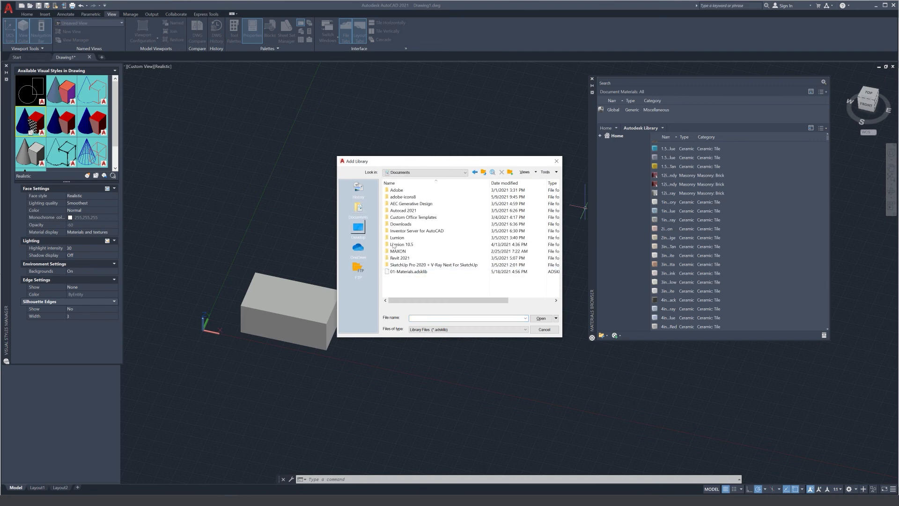
click(406, 272)
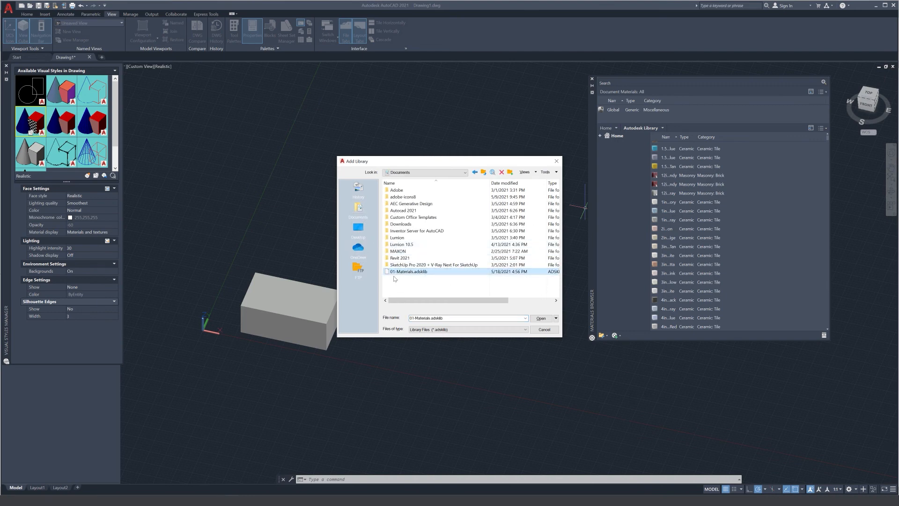
click(541, 318)
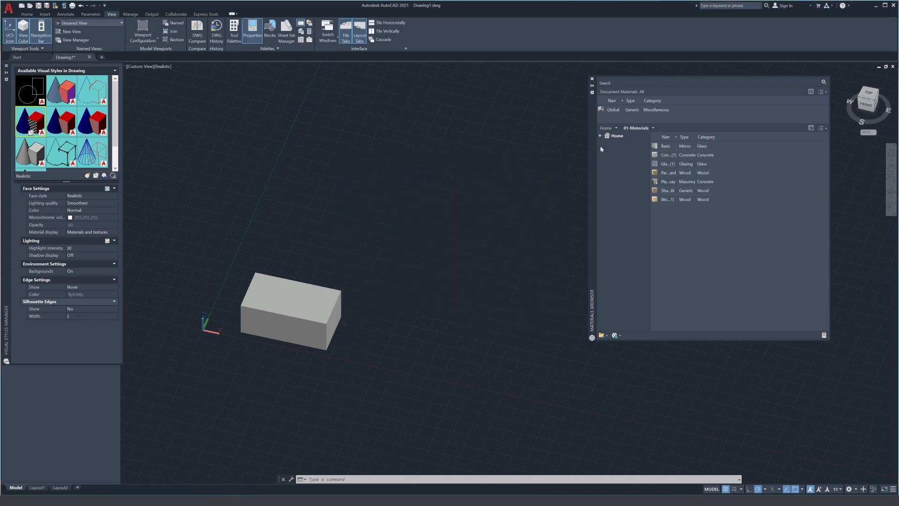
- Apply the Generic-type Wood material from 01-Materials to the box, and replace it with the last Wood-type material in the library
click(675, 81)
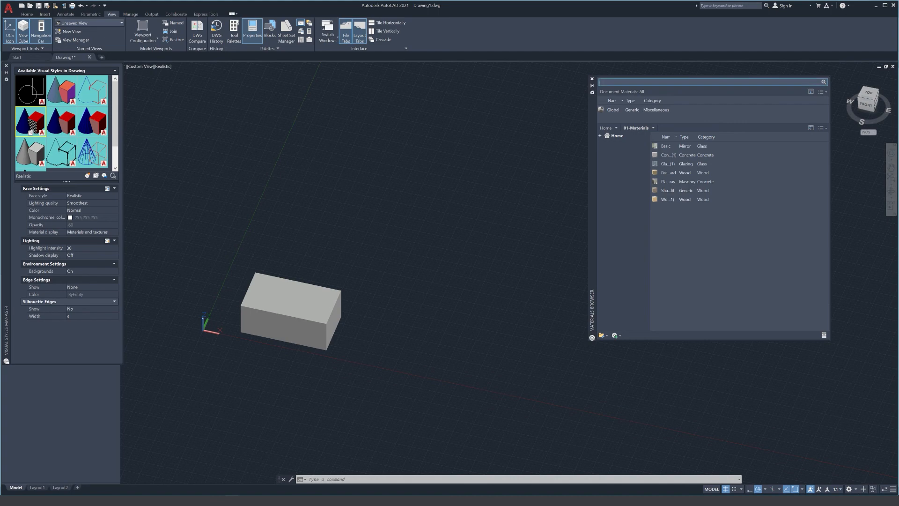
drag(663, 197, 586, 196)
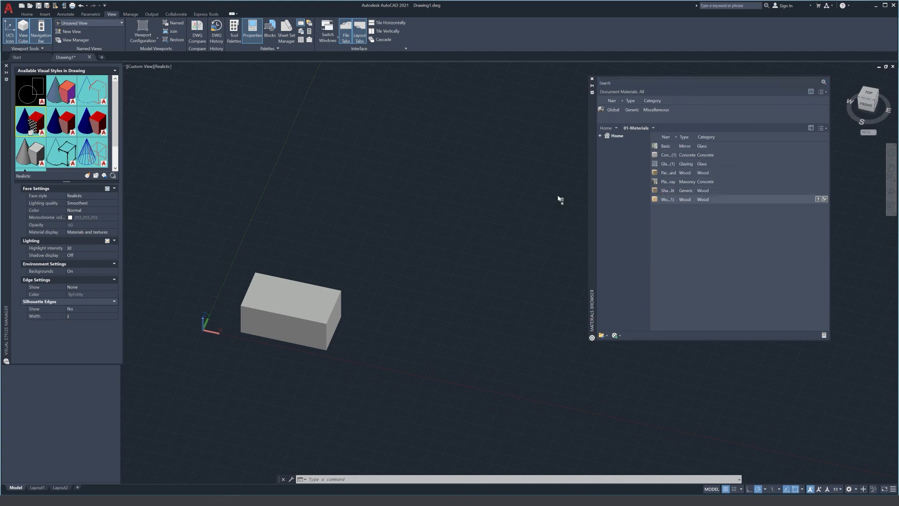
drag(302, 313, 295, 327)
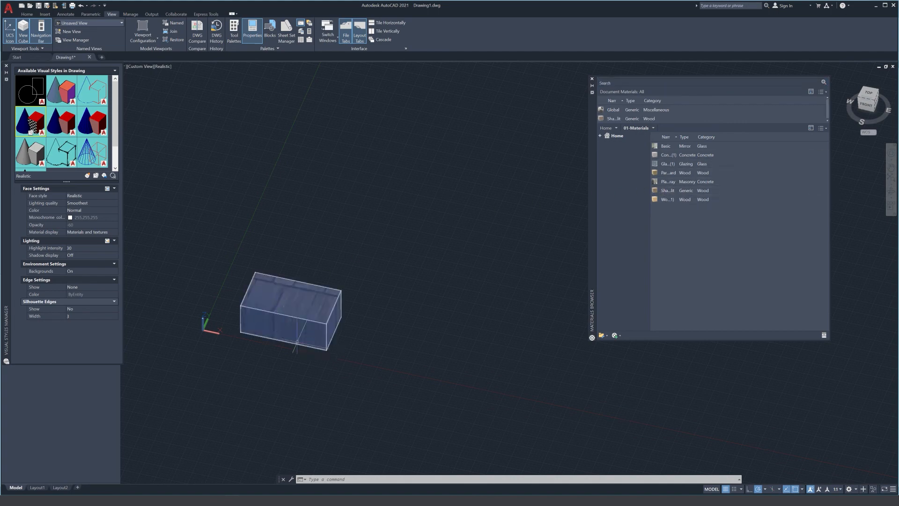
drag(656, 200, 347, 284)
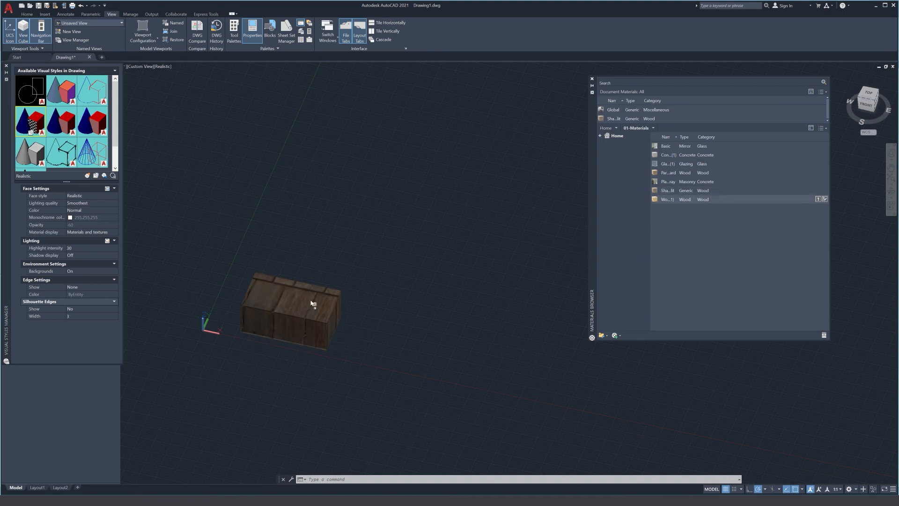
drag(290, 321, 290, 321)
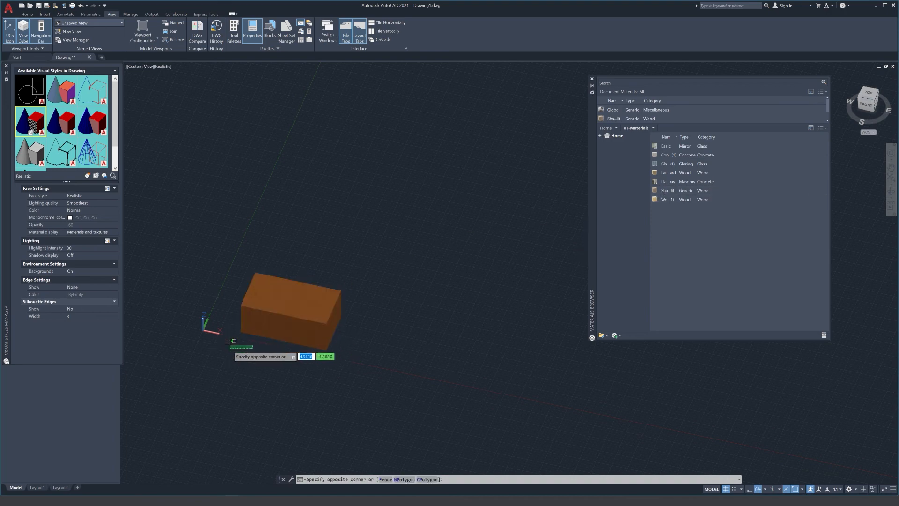